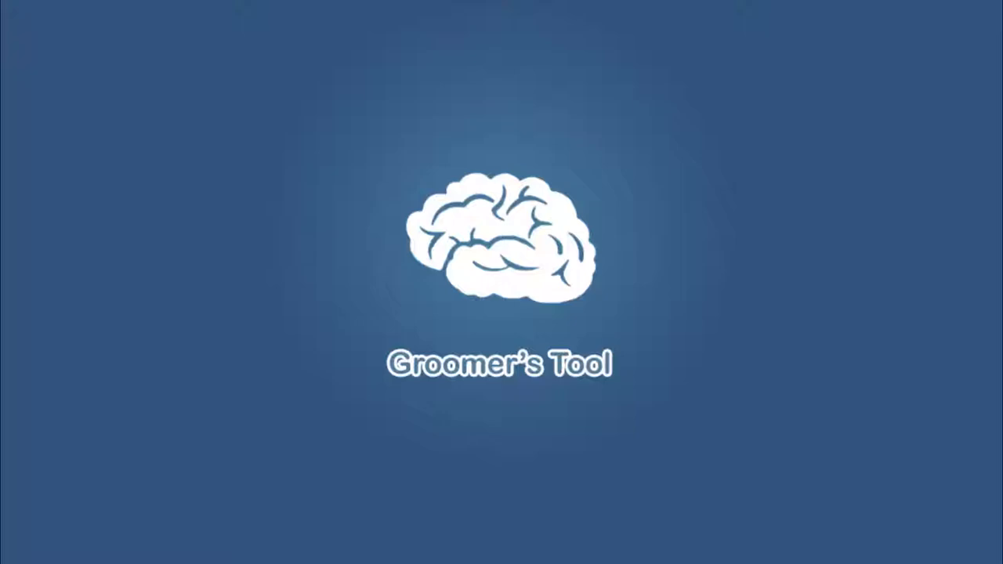
# Step: Save the Clumping2 maps of the curl_des description with the Clumping1 maps as control map, and highlight the log lines in the Script Editor
pyautogui.click(959, 476)
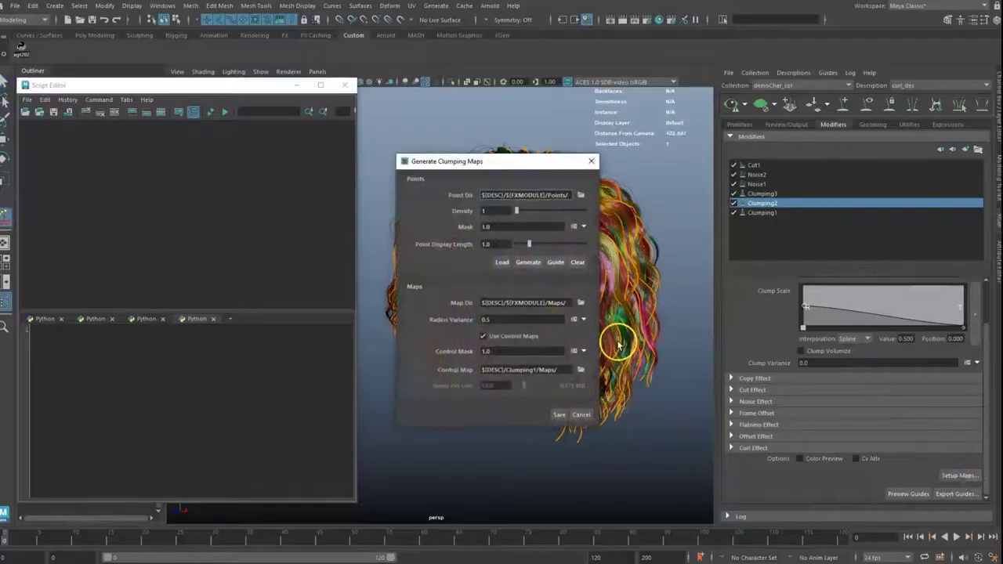
pyautogui.click(560, 414)
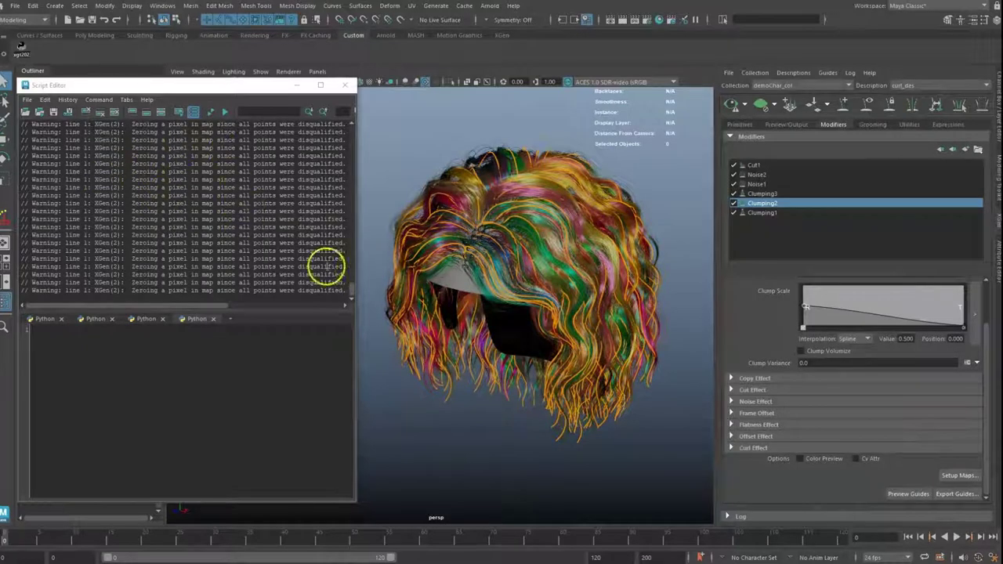
pyautogui.moveTo(289, 260); pyautogui.dragTo(179, 219)
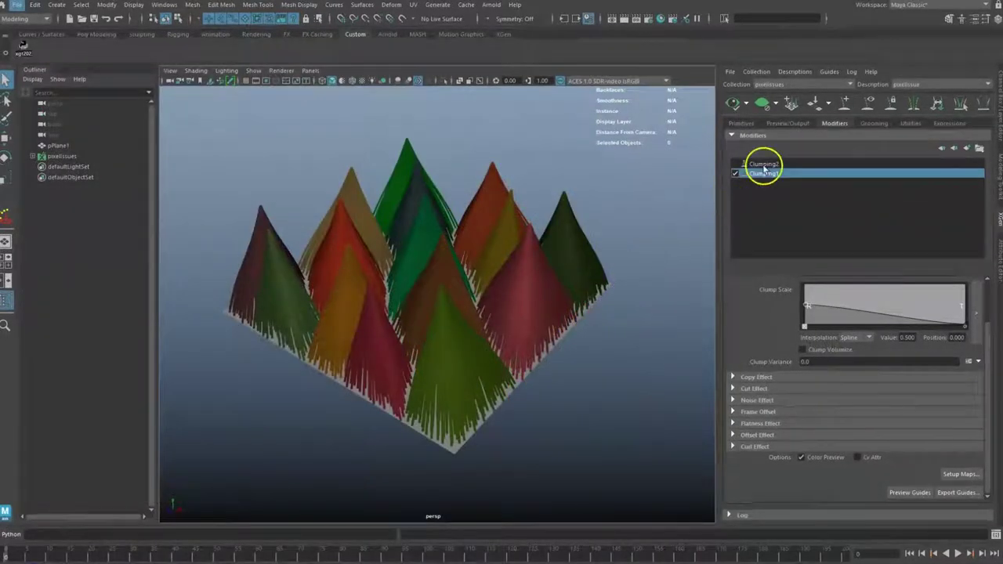
# Step: Open the clumping map setup for Clumping1 and hide the hair preview and guides to examine the clump points on the plane
pyautogui.click(637, 216)
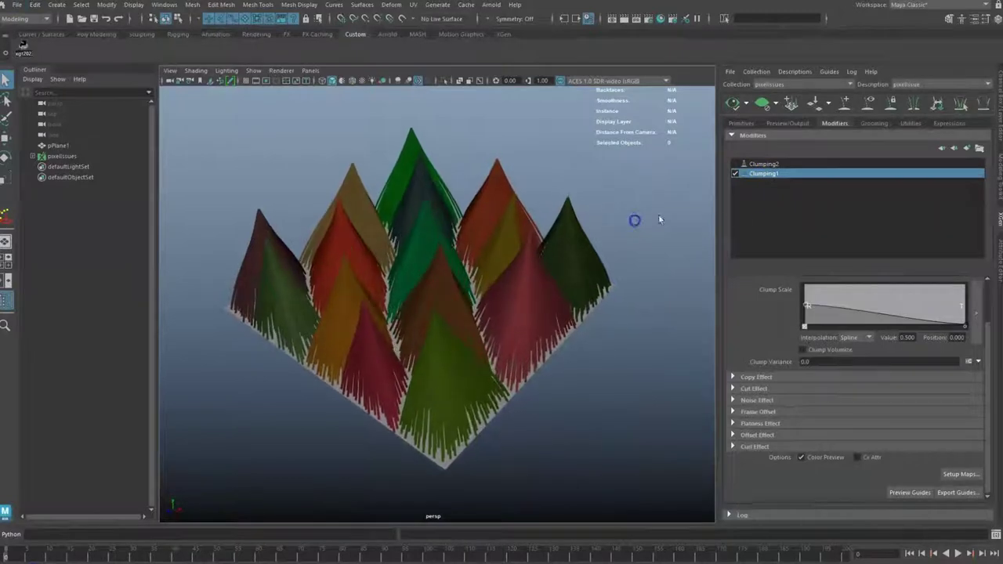
pyautogui.click(961, 474)
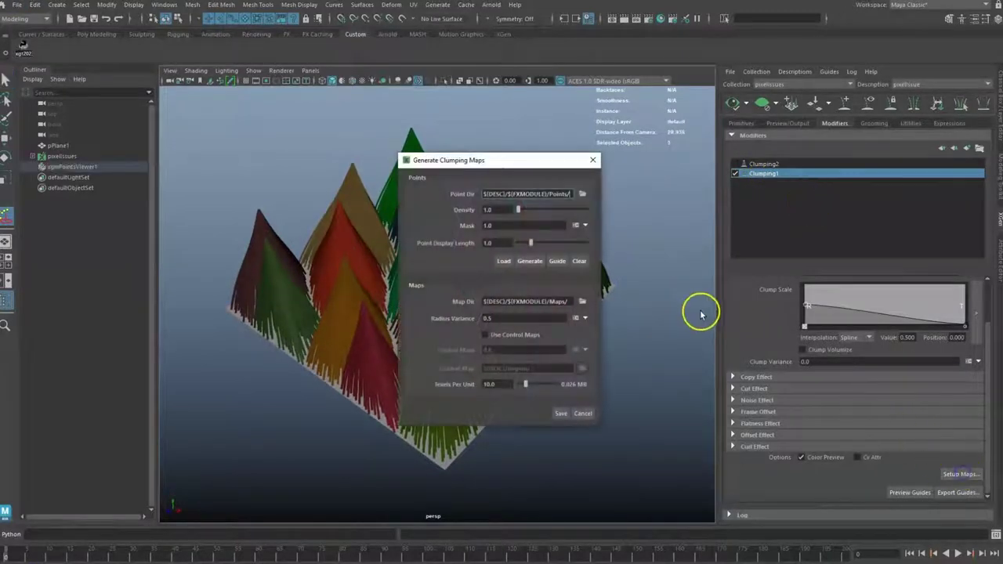
pyautogui.moveTo(513, 160); pyautogui.dragTo(712, 163)
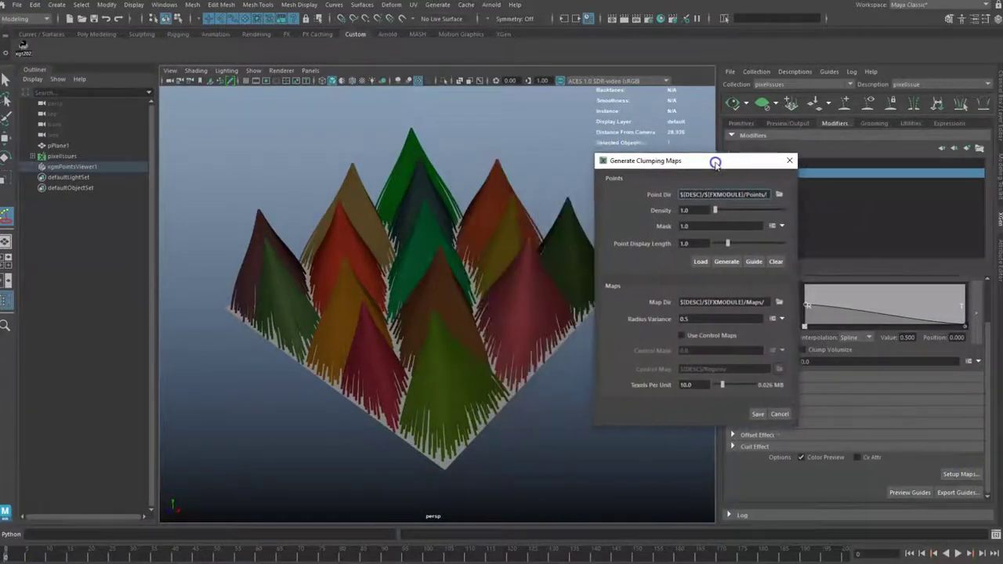
pyautogui.click(764, 101)
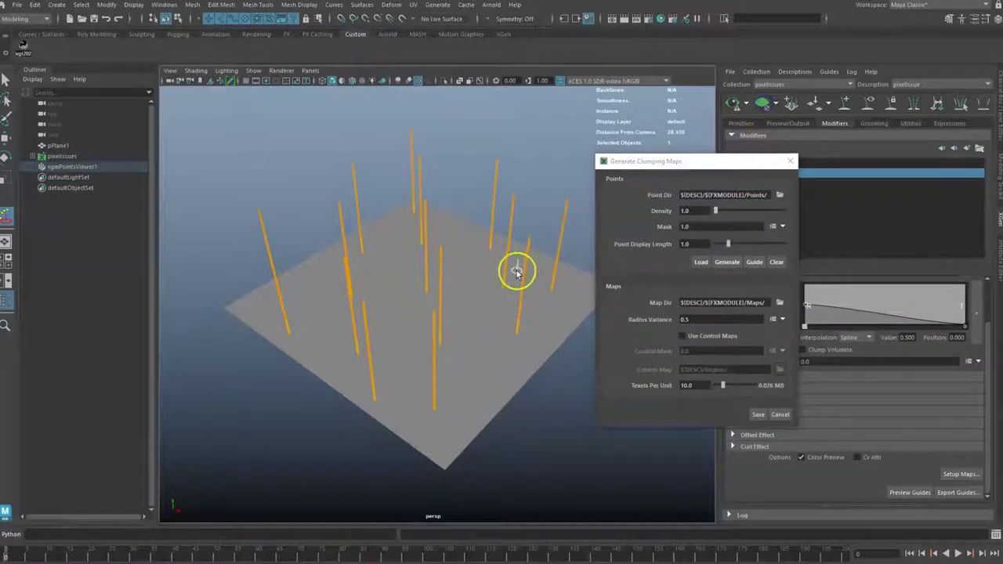
pyautogui.click(848, 105)
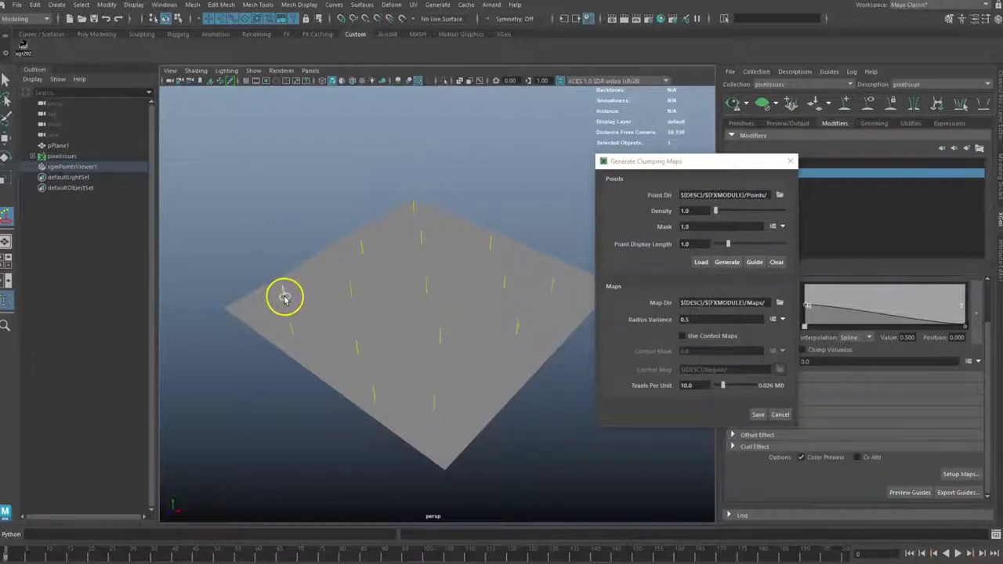
pyautogui.click(845, 107)
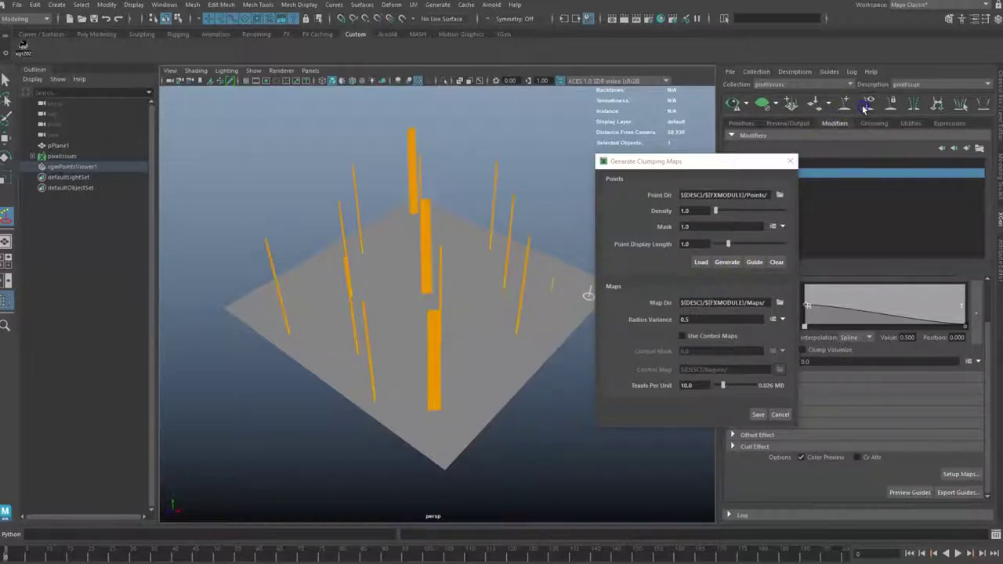
# Step: Use the guides as Clumping1's clump points, save its maps, and refresh the hair preview
pyautogui.click(755, 262)
pyautogui.click(758, 413)
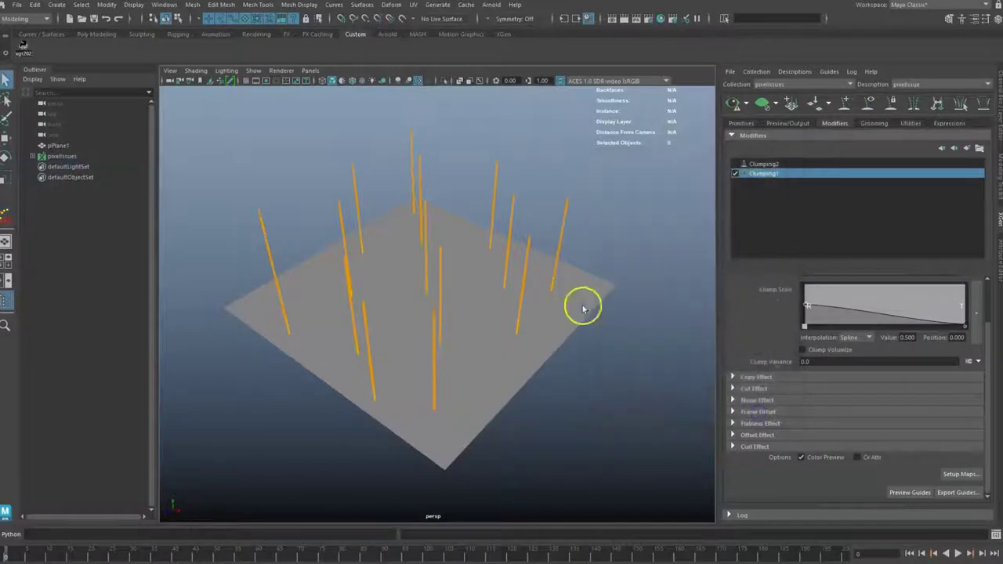
pyautogui.click(735, 105)
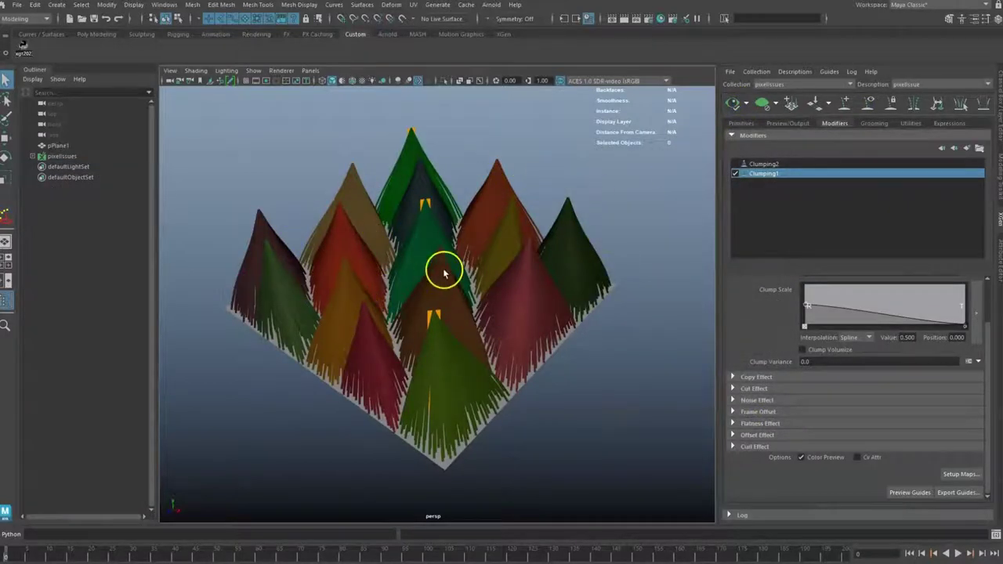
# Step: Enable Clumping2 and save its clumping maps with point density 0.05 and the Clumping1 maps as control map
pyautogui.click(765, 164)
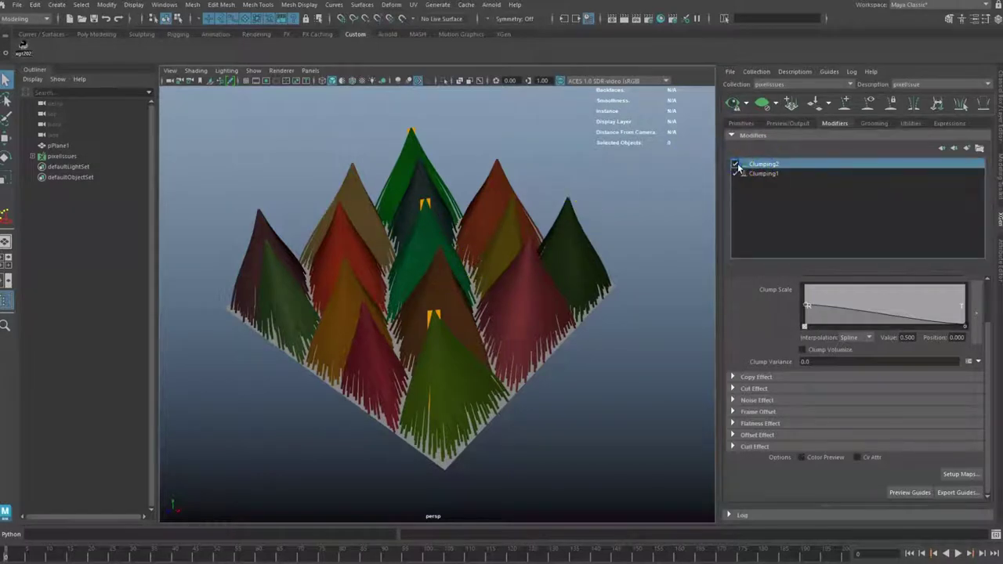
pyautogui.click(763, 104)
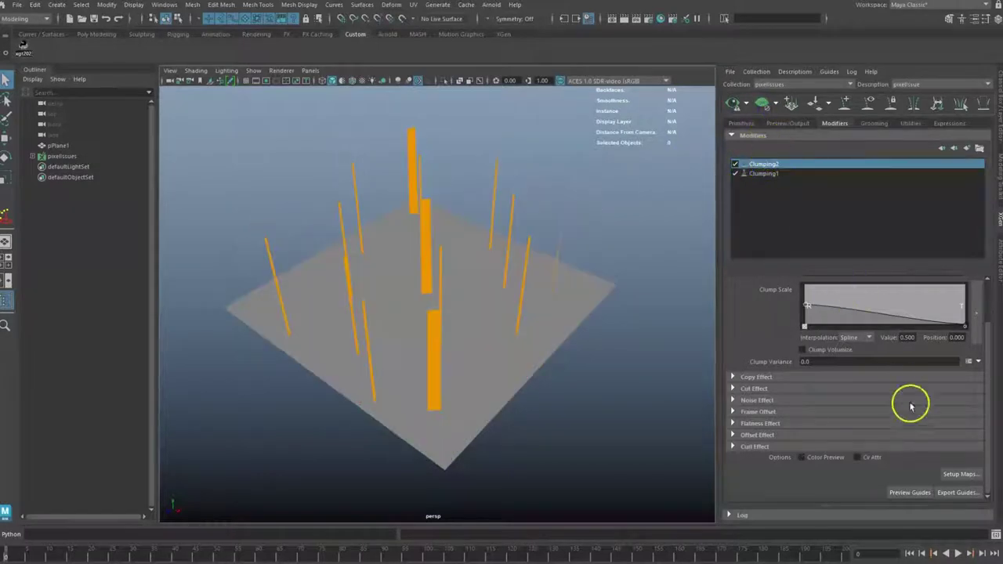
pyautogui.click(962, 474)
pyautogui.moveTo(529, 162); pyautogui.dragTo(769, 161)
pyautogui.keyDown('alt'); pyautogui.moveTo(486, 253); pyautogui.dragTo(481, 276); pyautogui.keyUp('alt')
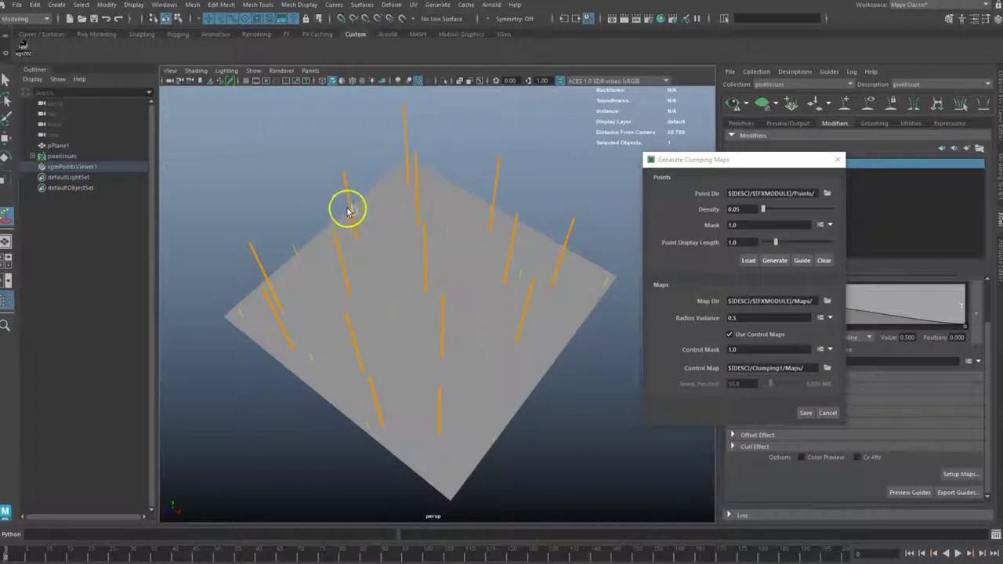
pyautogui.keyDown('alt'); pyautogui.moveTo(432, 291); pyautogui.dragTo(433, 270); pyautogui.keyUp('alt')
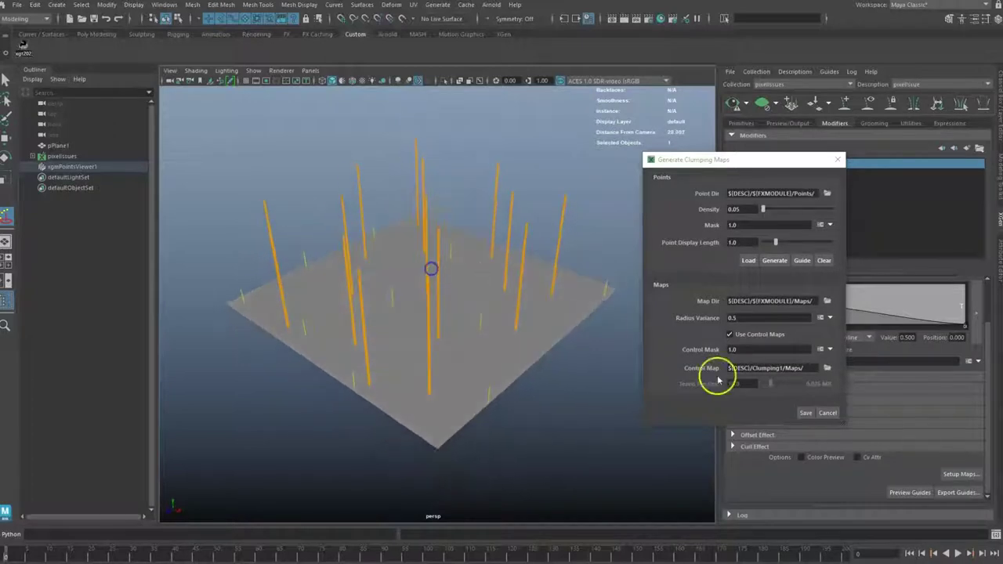
pyautogui.click(807, 413)
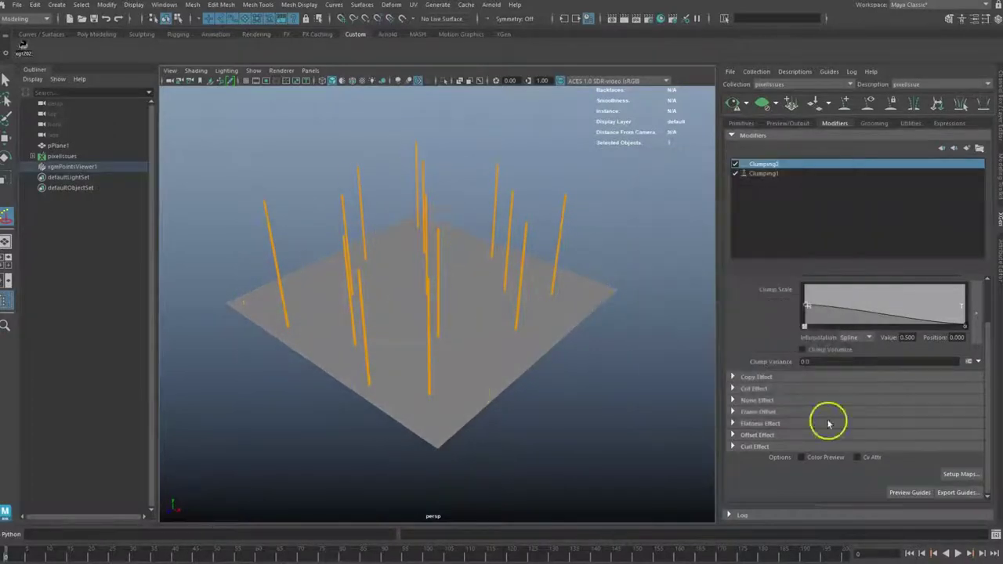
# Step: Highlight the XGen message in the command feedback line and open the Script Editor to read the full log
pyautogui.moveTo(610, 464)
pyautogui.keyDown('alt'); pyautogui.mouseDown()
pyautogui.moveTo(605, 452)
pyautogui.moveTo(597, 469)
pyautogui.mouseUp(); pyautogui.keyUp('alt')
pyautogui.keyDown('alt'); pyautogui.moveTo(515, 492); pyautogui.dragTo(513, 505); pyautogui.keyUp('alt')
pyautogui.moveTo(404, 535); pyautogui.dragTo(632, 534)
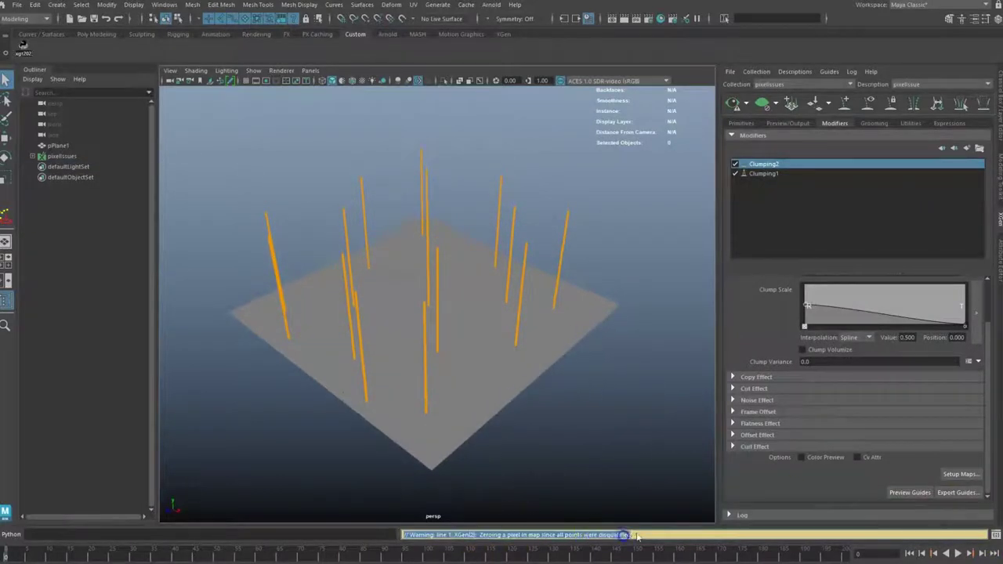
pyautogui.click(995, 535)
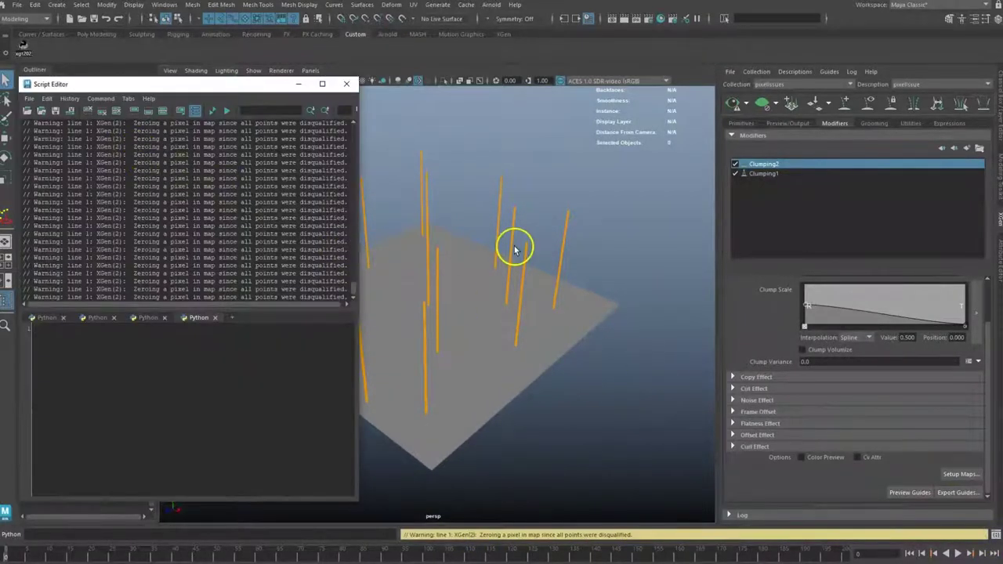
# Step: Refresh the hair preview to examine the clumps, and close the Script Editor
pyautogui.click(732, 104)
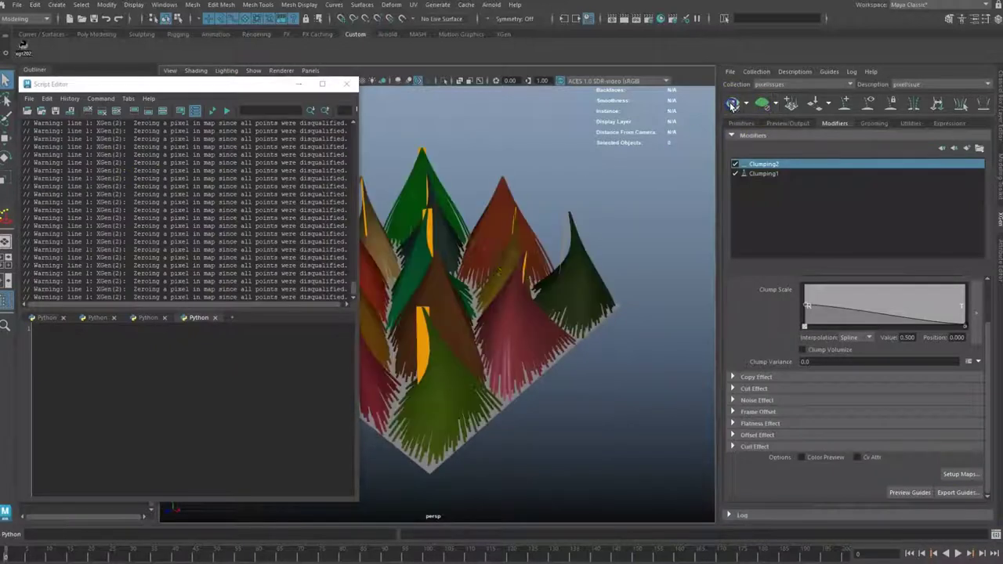
pyautogui.keyDown('alt'); pyautogui.moveTo(511, 254); pyautogui.dragTo(537, 248); pyautogui.keyUp('alt')
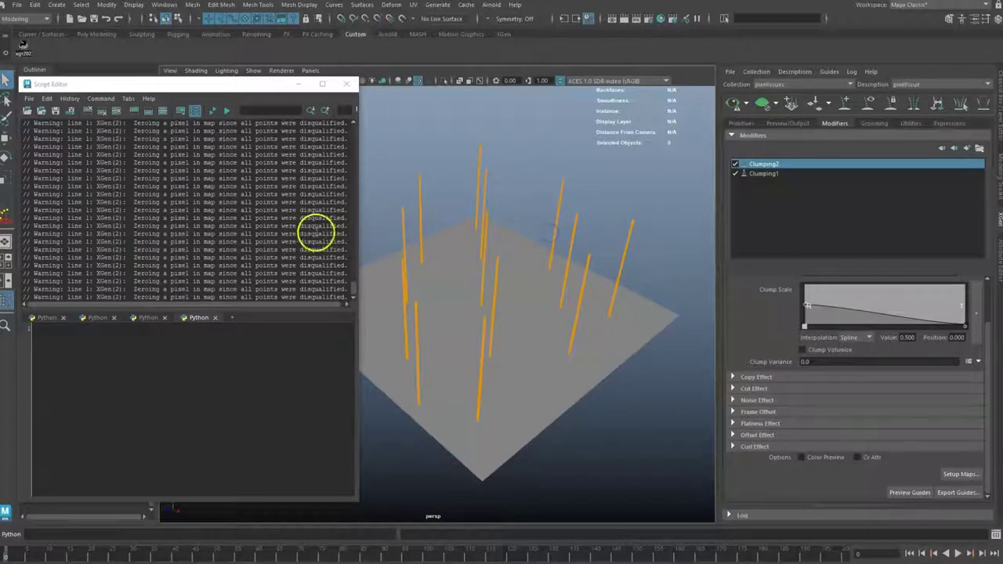
pyautogui.click(346, 84)
pyautogui.keyDown('alt'); pyautogui.moveTo(470, 196); pyautogui.dragTo(510, 182); pyautogui.keyUp('alt')
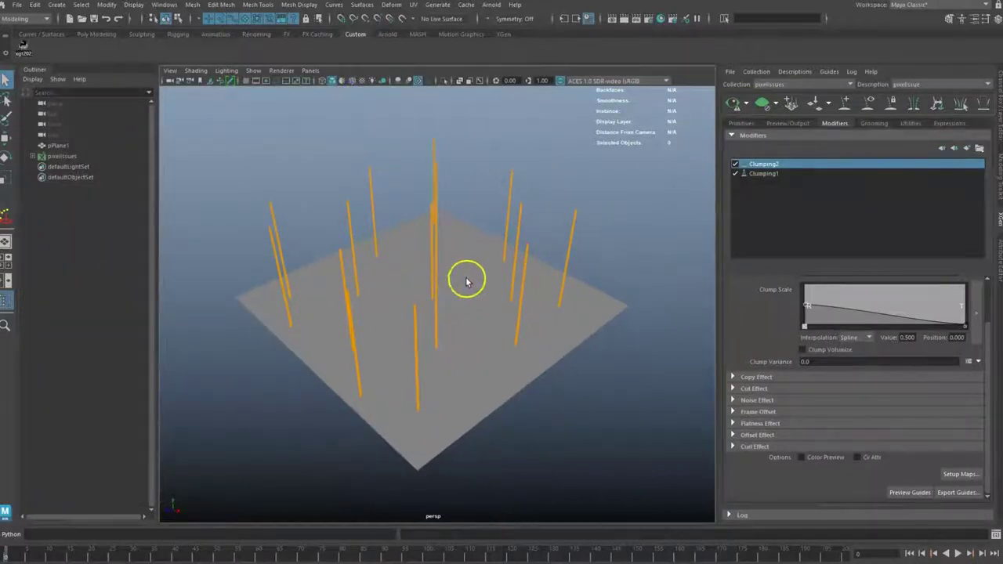
# Step: Open the Xgen Ptex Tool from Maya Groomer's Tool and map the Clumping1 Ptex map onto the growth mesh
pyautogui.click(27, 53)
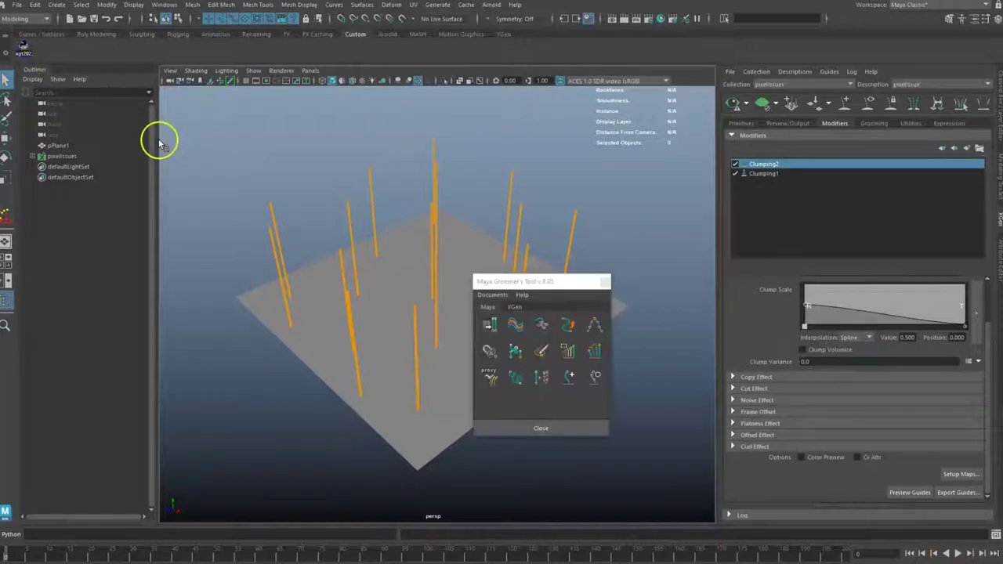
pyautogui.moveTo(544, 280); pyautogui.dragTo(108, 198)
pyautogui.click(78, 225)
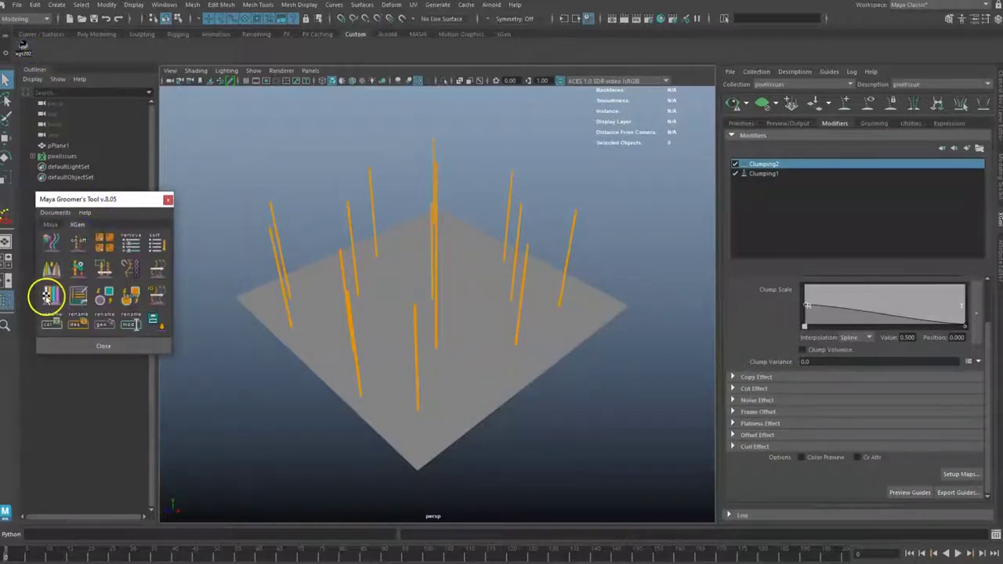
pyautogui.click(49, 296)
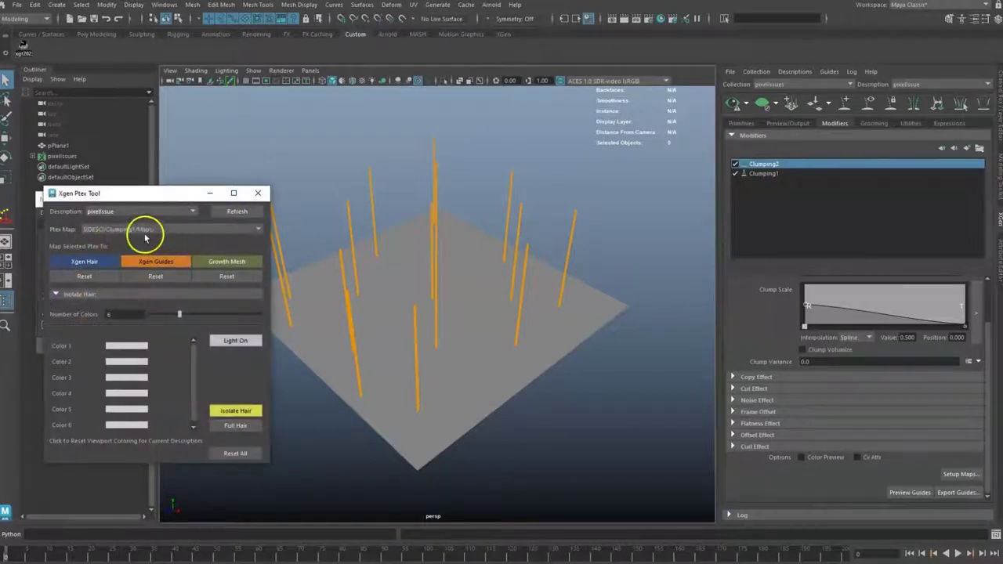
pyautogui.click(222, 261)
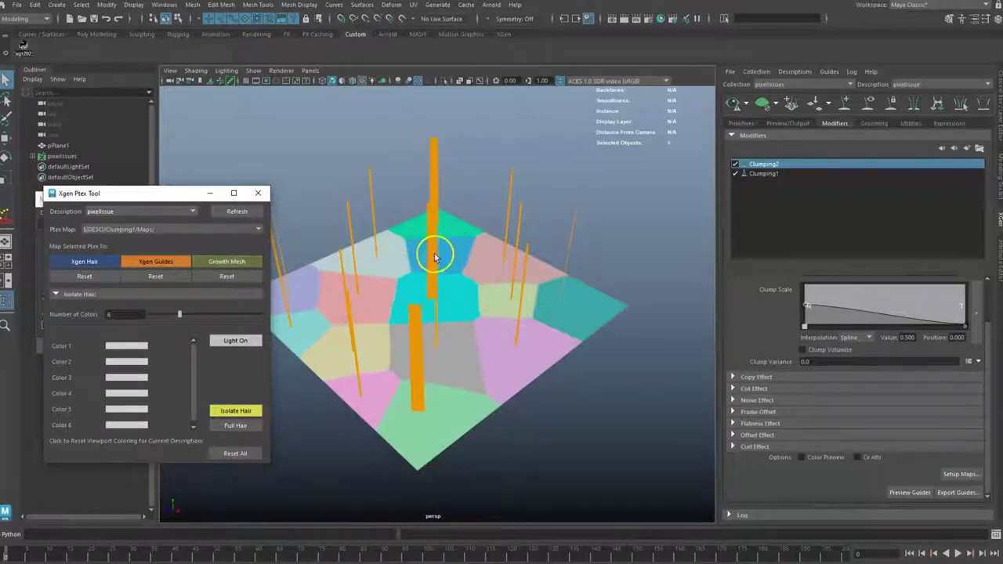
# Step: Open Clumping1's map setup with the guides hidden and compare its clump points with the coloured regions on the plane
pyautogui.click(761, 173)
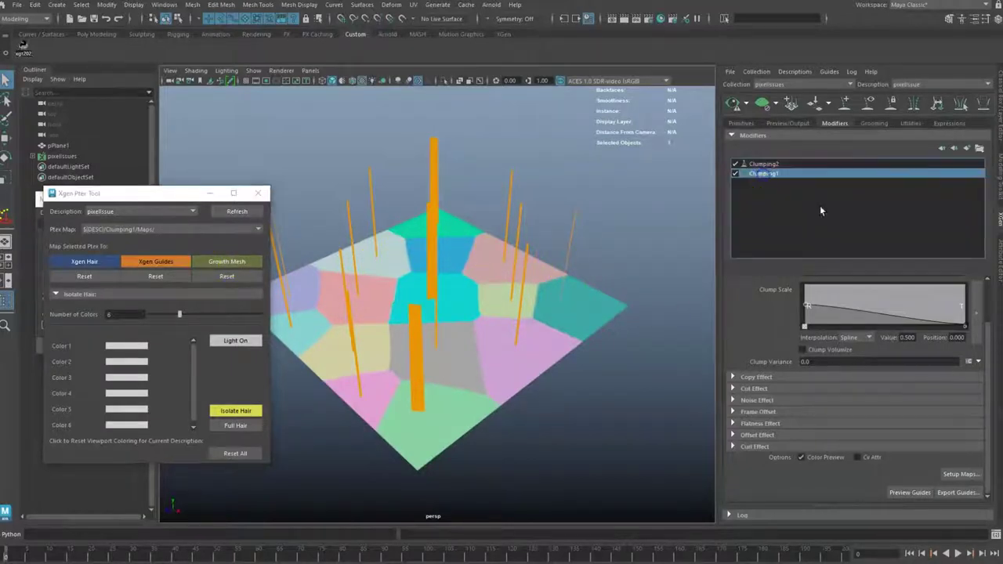
pyautogui.click(964, 474)
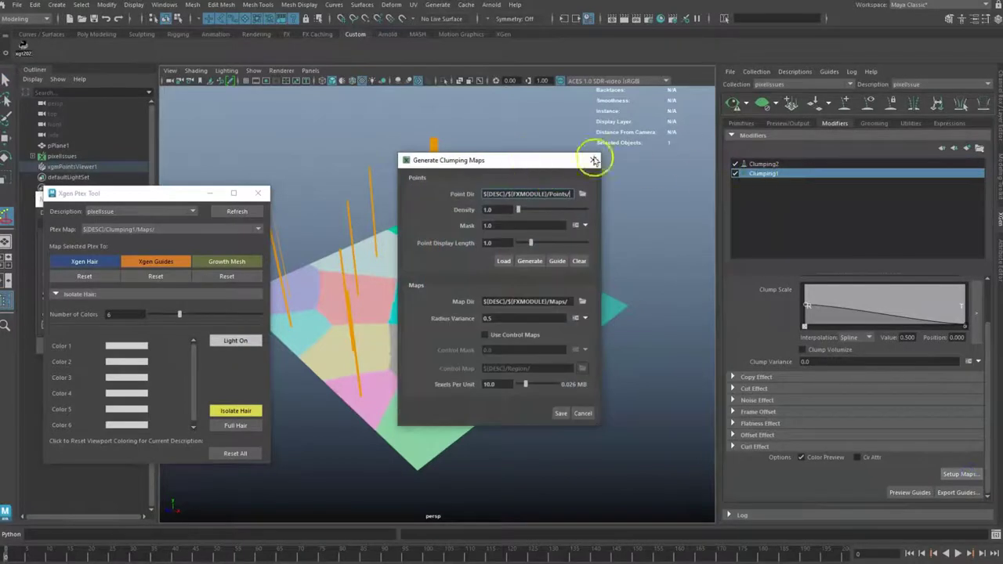
pyautogui.moveTo(528, 165); pyautogui.dragTo(758, 171)
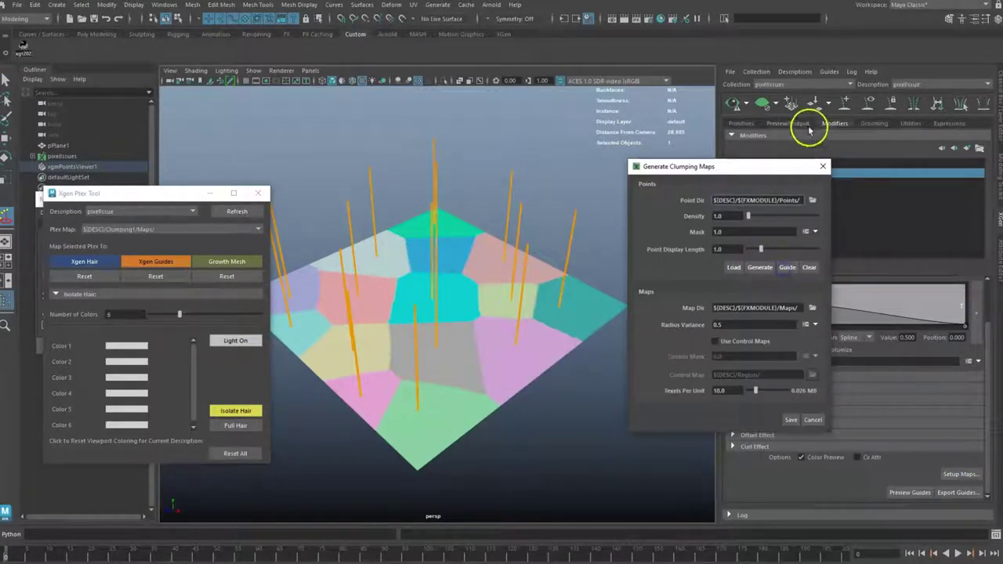
pyautogui.click(864, 104)
pyautogui.keyDown('alt'); pyautogui.moveTo(555, 240); pyautogui.dragTo(551, 251); pyautogui.keyUp('alt')
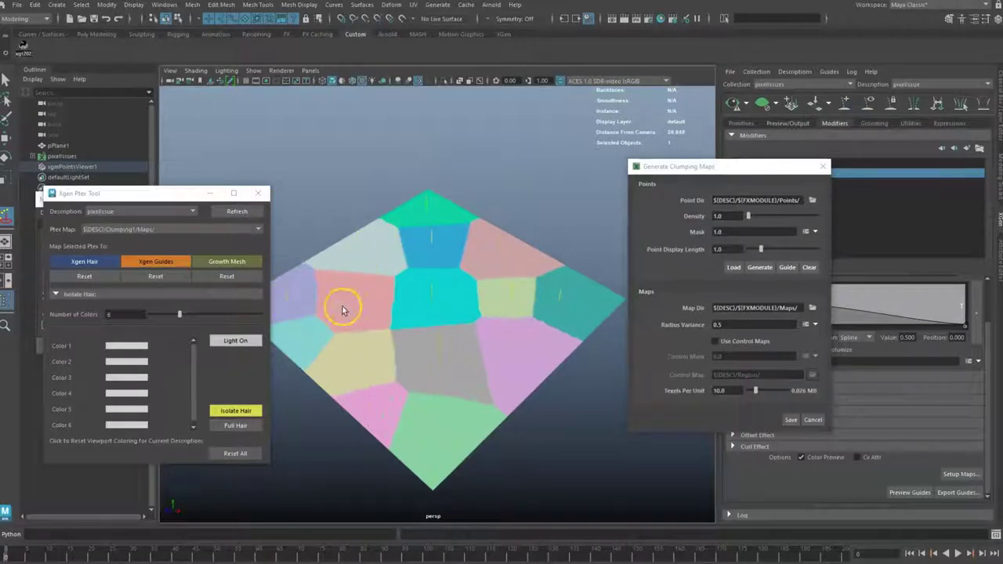
pyautogui.keyDown('alt'); pyautogui.moveTo(488, 313); pyautogui.dragTo(502, 295); pyautogui.keyUp('alt')
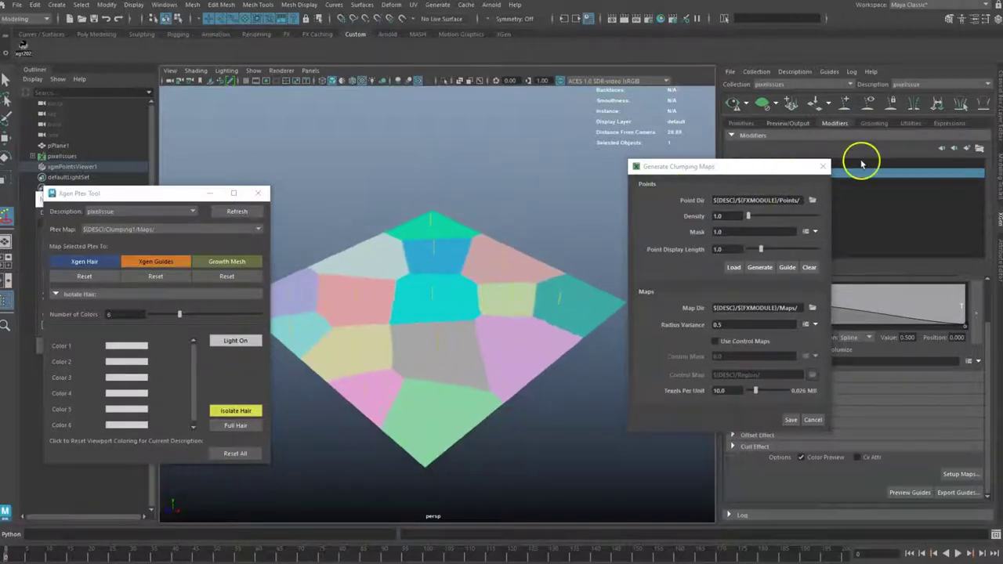
pyautogui.click(819, 168)
# Step: Map the Clumping2 Ptex map onto the growth mesh
pyautogui.click(180, 229)
pyautogui.click(133, 247)
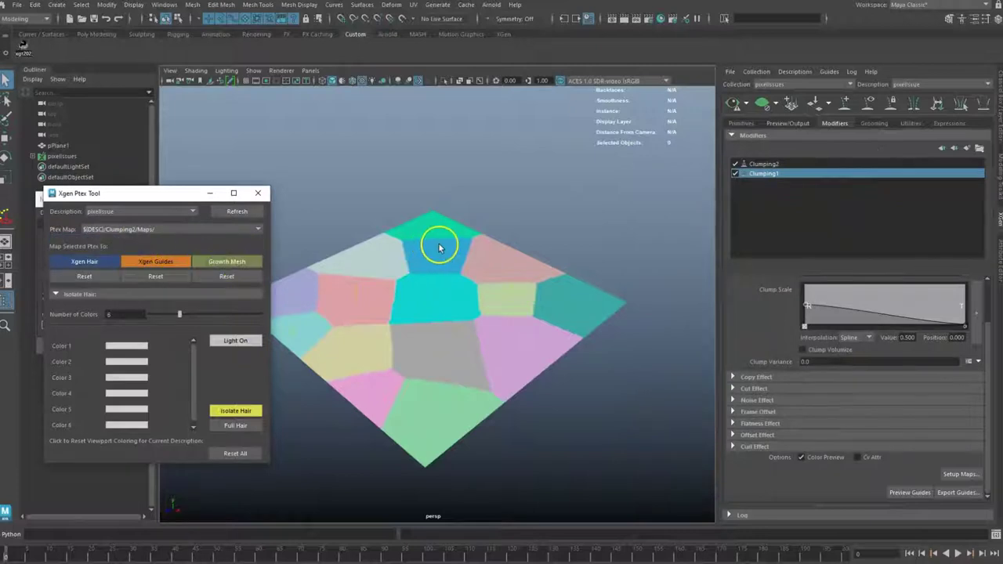
# Step: Open Clumping2's map setup and compare its clump points with the coloured and black regions on the plane
pyautogui.click(776, 163)
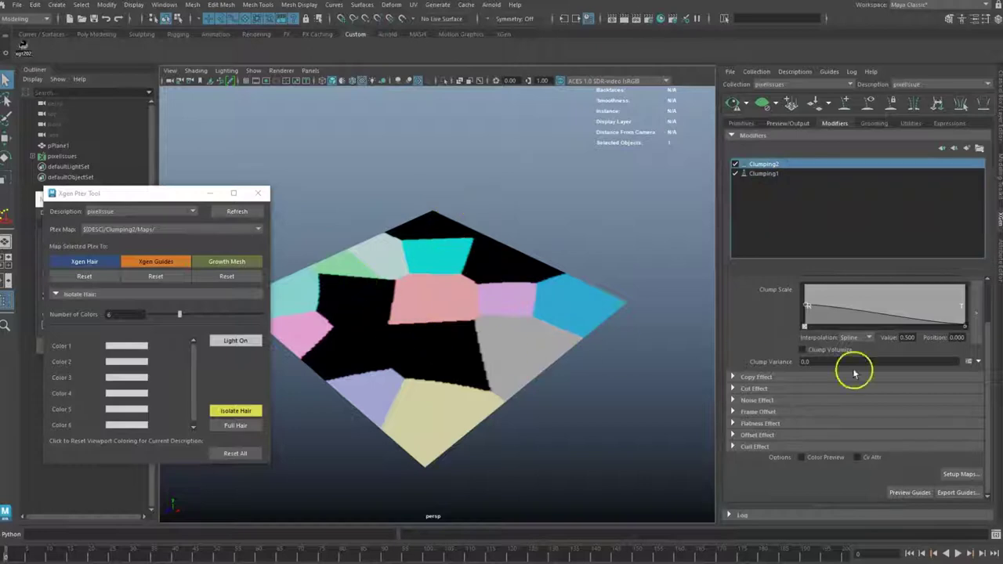
pyautogui.click(954, 474)
pyautogui.moveTo(496, 172); pyautogui.dragTo(736, 182)
pyautogui.keyDown('alt'); pyautogui.moveTo(577, 275); pyautogui.dragTo(515, 242); pyautogui.keyUp('alt')
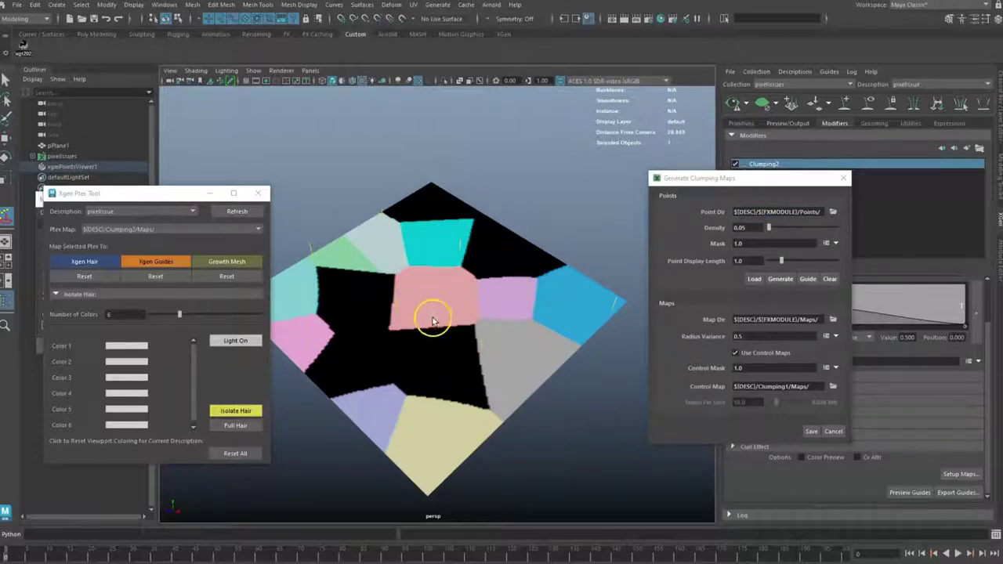
pyautogui.keyDown('alt'); pyautogui.moveTo(475, 246); pyautogui.dragTo(474, 229); pyautogui.keyUp('alt')
# Step: Reopen the Script Editor and highlight the logged lines about zeroed map pixels
pyautogui.click(985, 548)
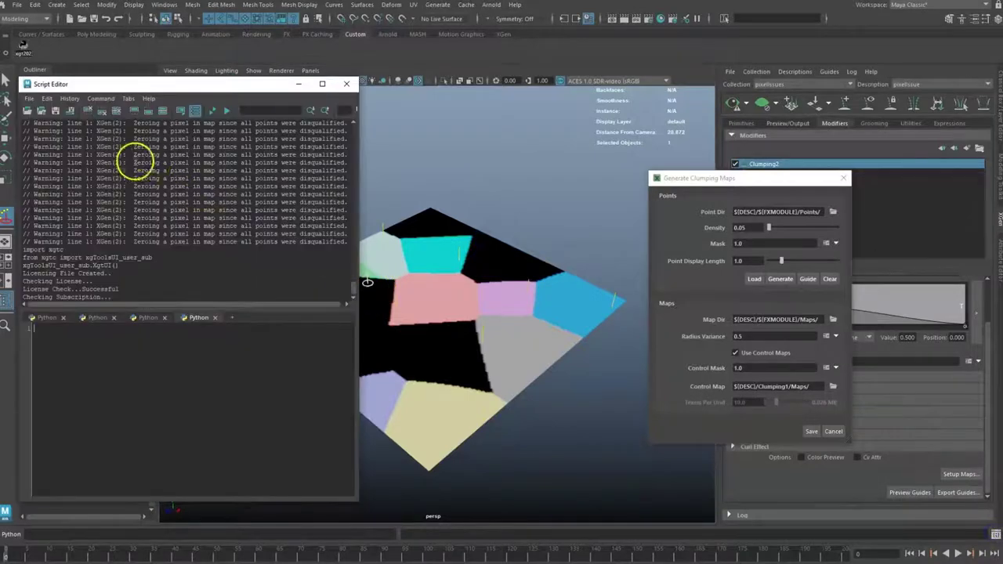
pyautogui.moveTo(134, 162); pyautogui.dragTo(315, 227)
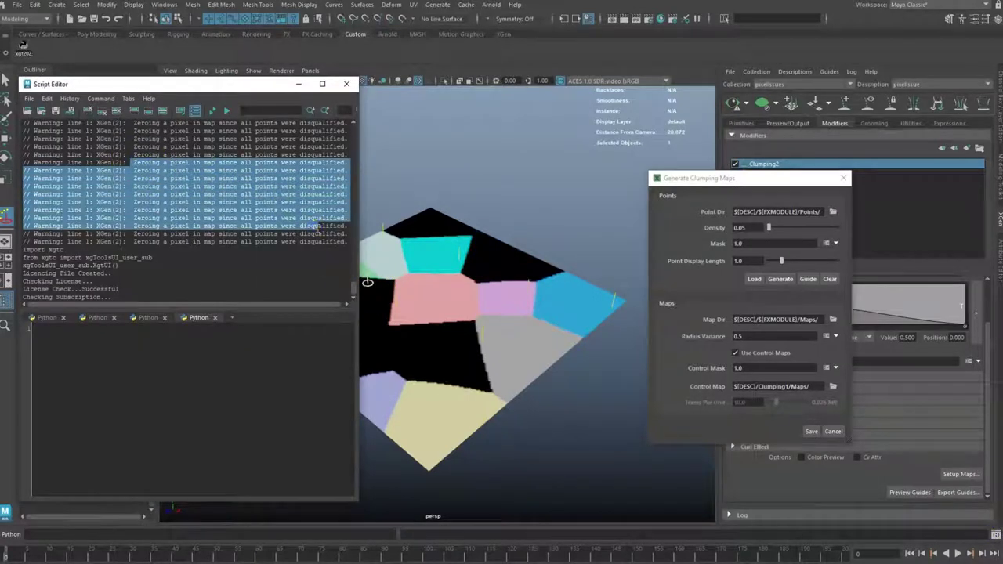
# Step: Close the Script Editor, reopen Clumping2's map setup, place clump points by hand in the plane's black regions and save the maps
pyautogui.click(345, 85)
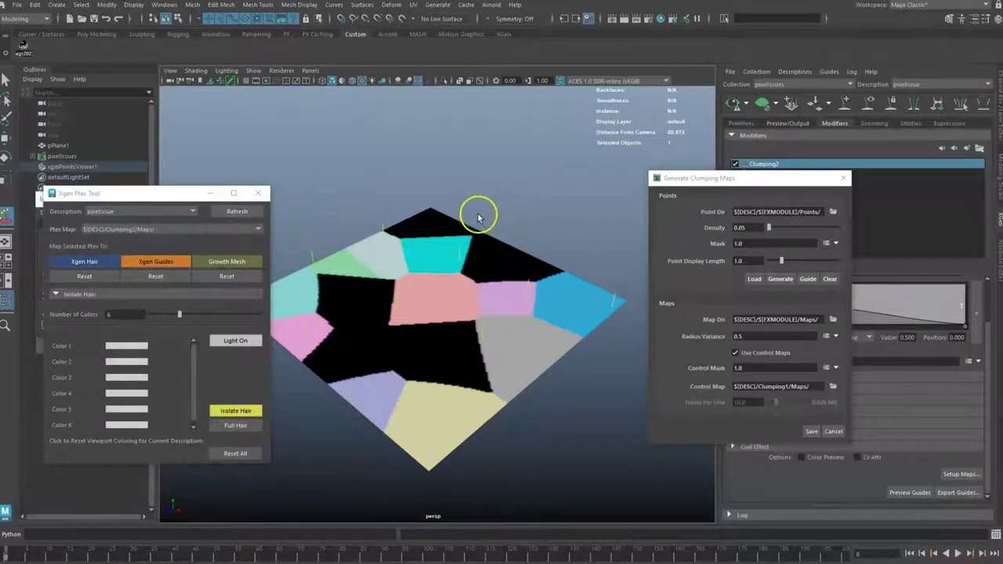
pyautogui.keyDown('alt'); pyautogui.moveTo(478, 218); pyautogui.dragTo(455, 218); pyautogui.keyUp('alt')
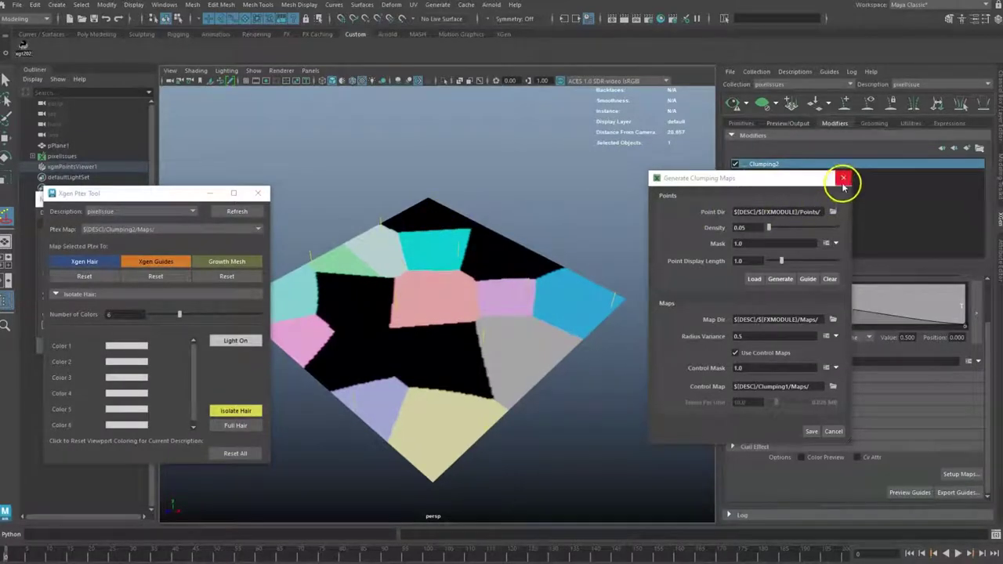
pyautogui.click(843, 179)
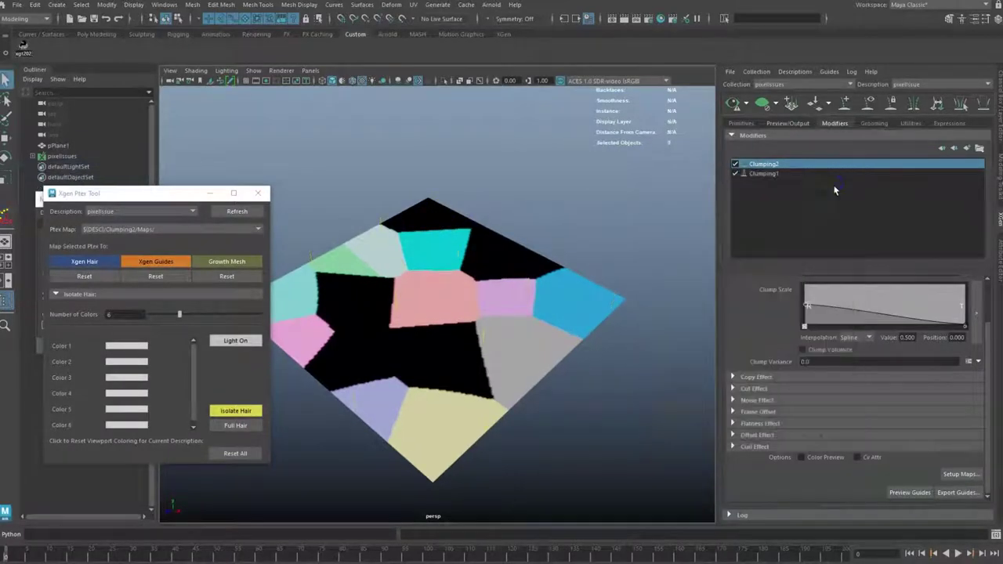
pyautogui.click(952, 475)
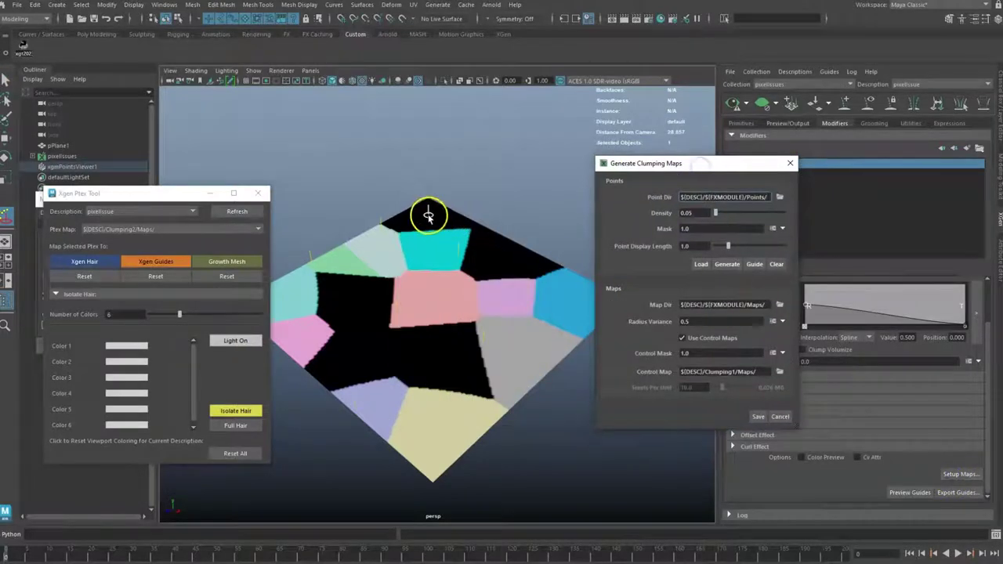
pyautogui.click(429, 217)
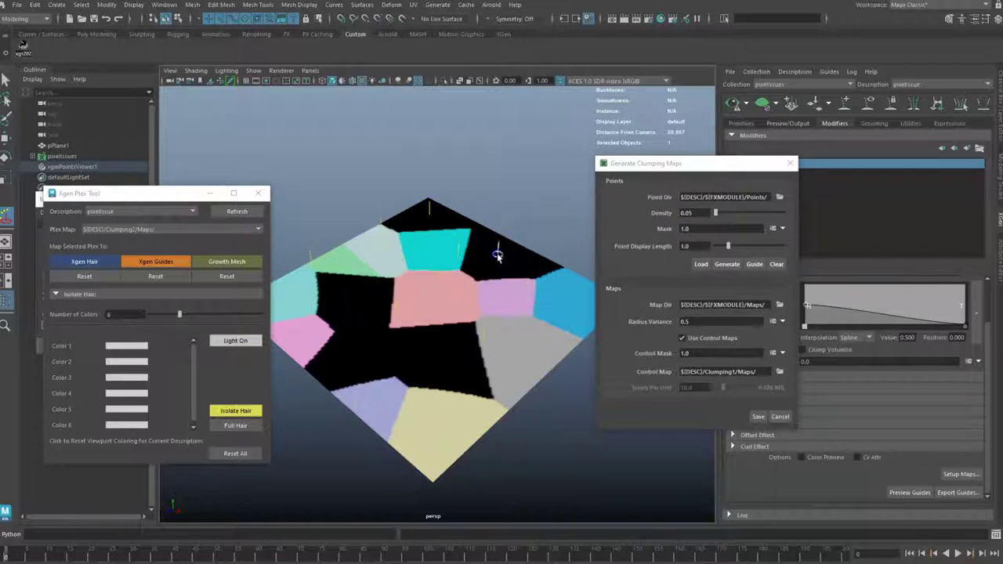
pyautogui.click(351, 304)
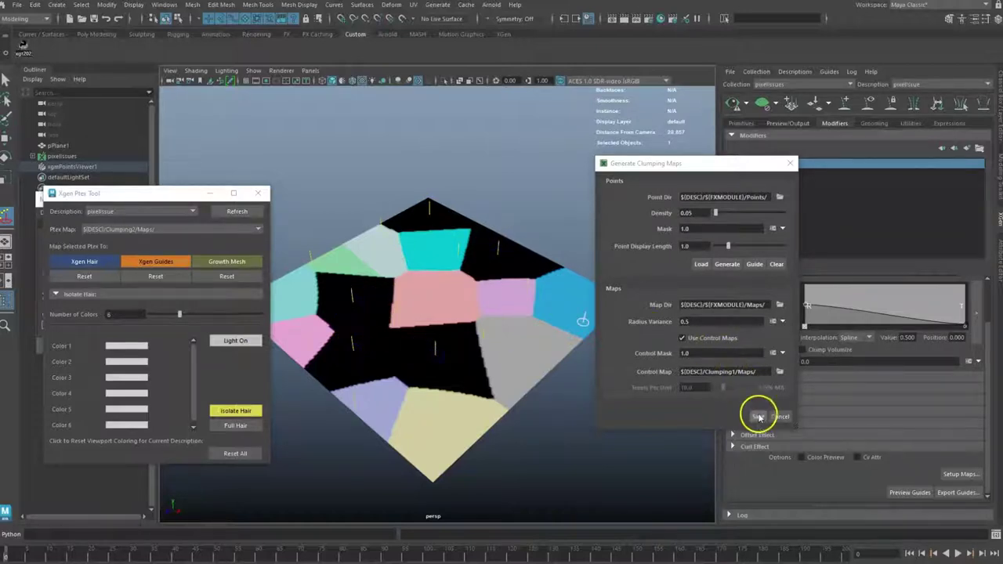
pyautogui.click(758, 416)
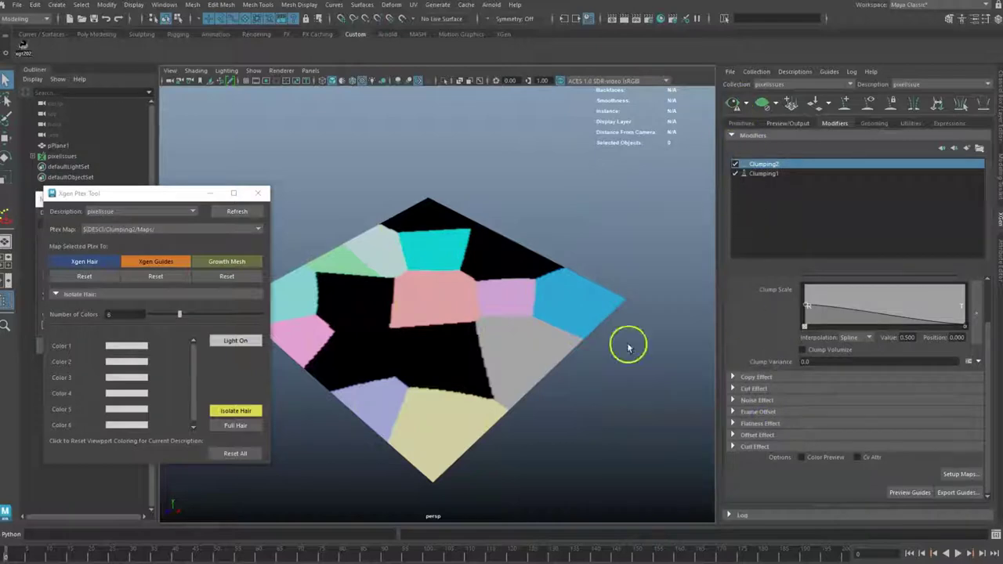
# Step: Refresh and clear the hair preview, and map the Clumping2 Ptex map onto the growth mesh
pyautogui.click(731, 107)
pyautogui.click(764, 107)
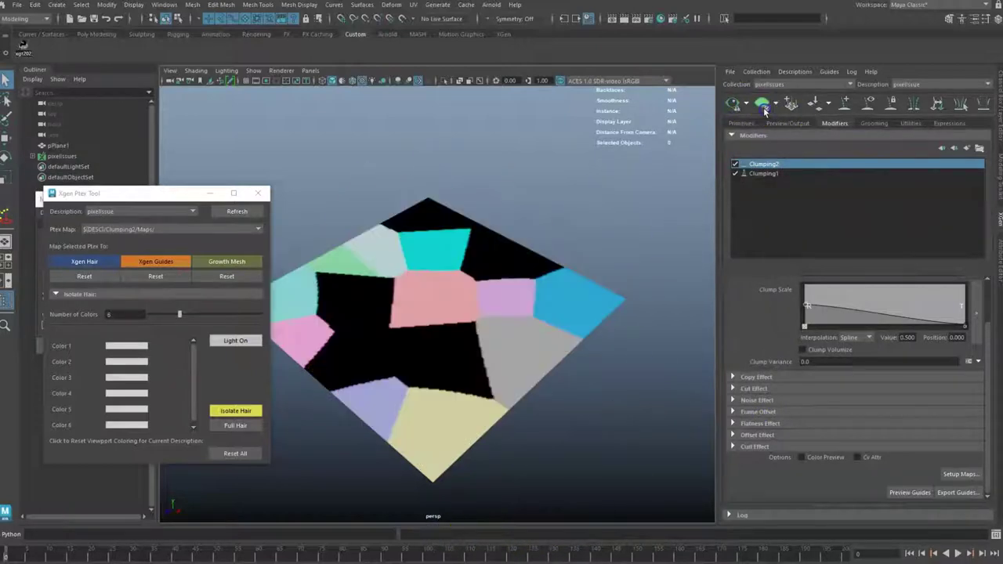
pyautogui.click(220, 265)
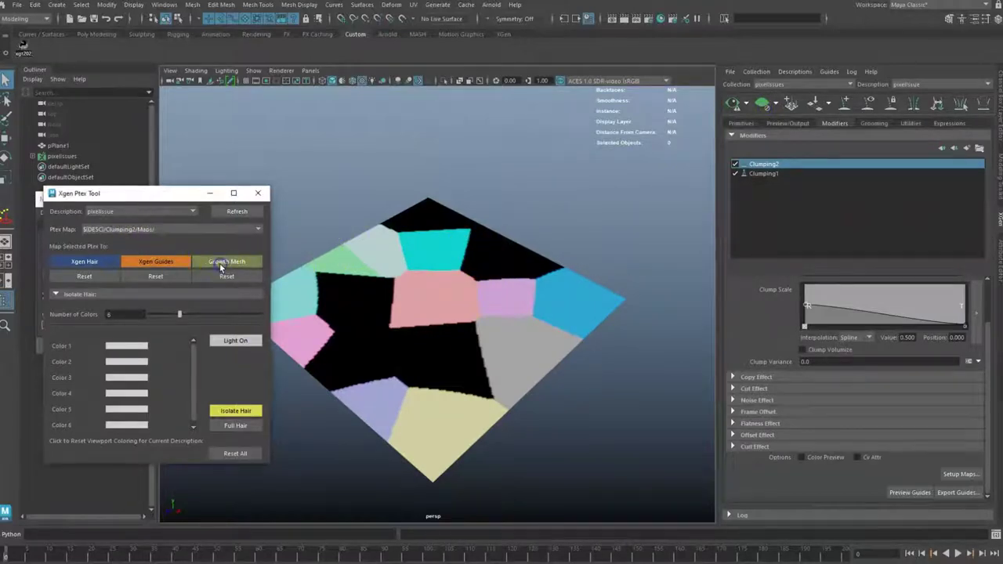
pyautogui.click(244, 262)
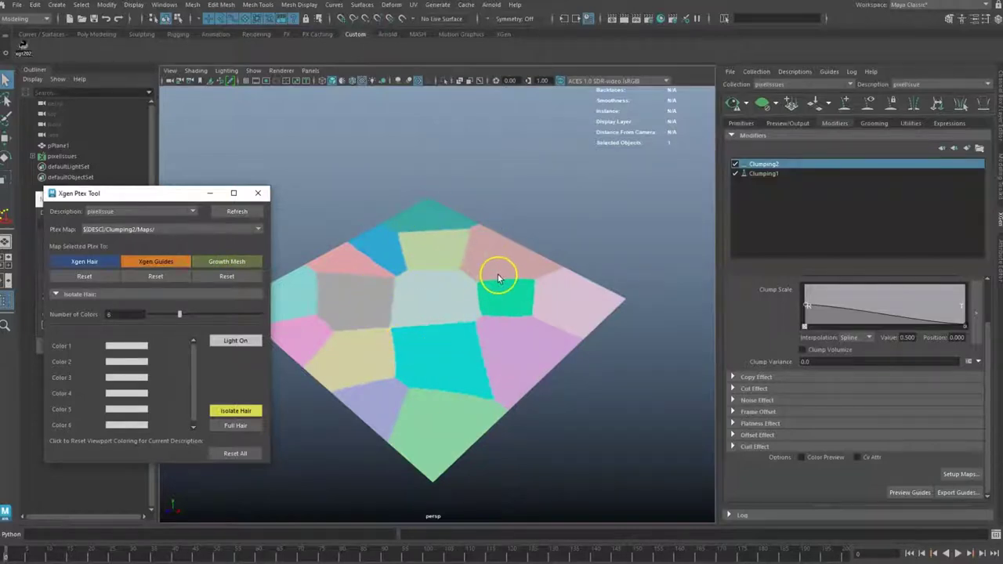
# Step: Regenerate Clumping2's points at density 0.05, save the maps and map the resulting Ptex map onto the growth mesh
pyautogui.click(960, 474)
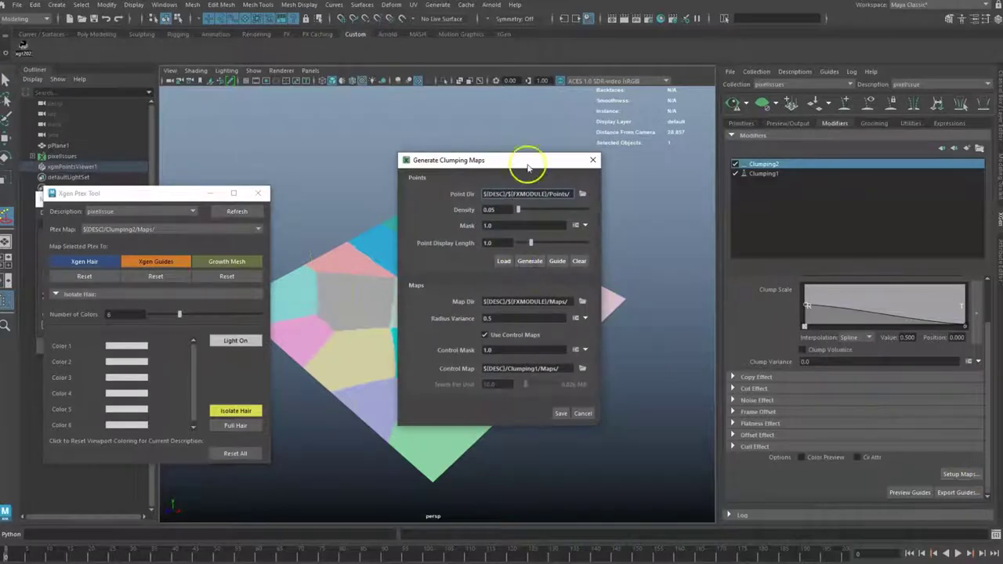
pyautogui.moveTo(508, 163); pyautogui.dragTo(712, 180)
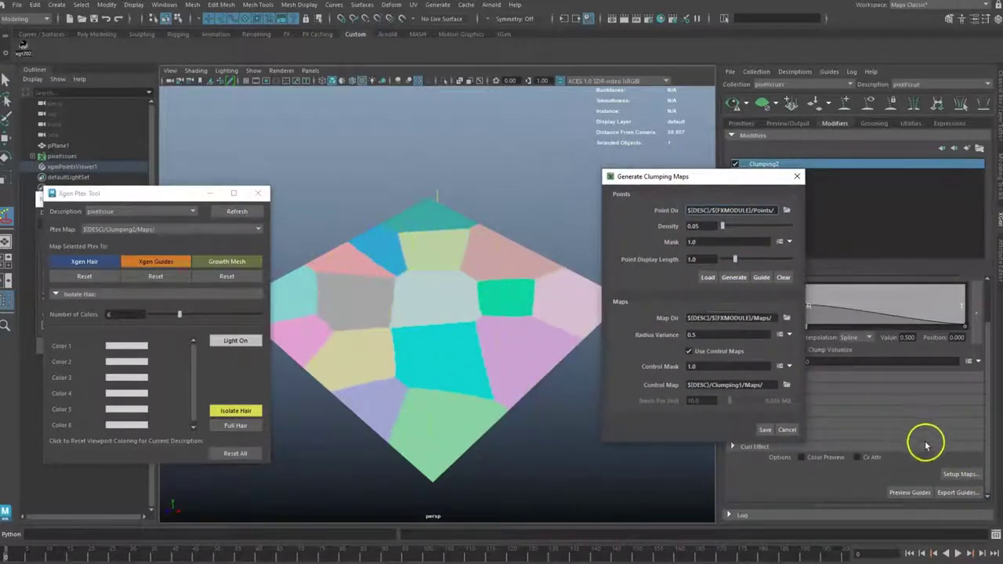
pyautogui.click(764, 430)
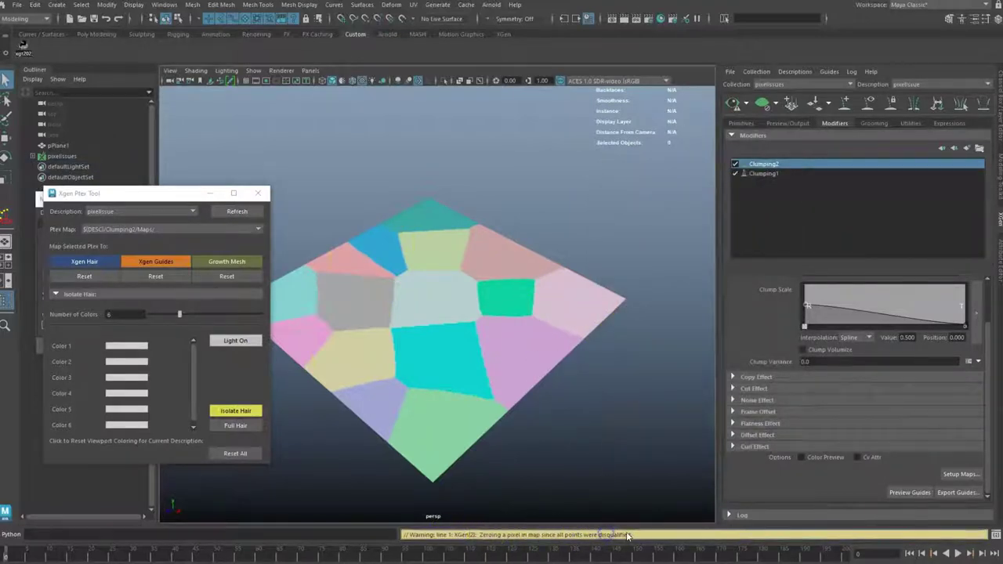
pyautogui.keyDown('alt'); pyautogui.moveTo(622, 408); pyautogui.dragTo(623, 403); pyautogui.keyUp('alt')
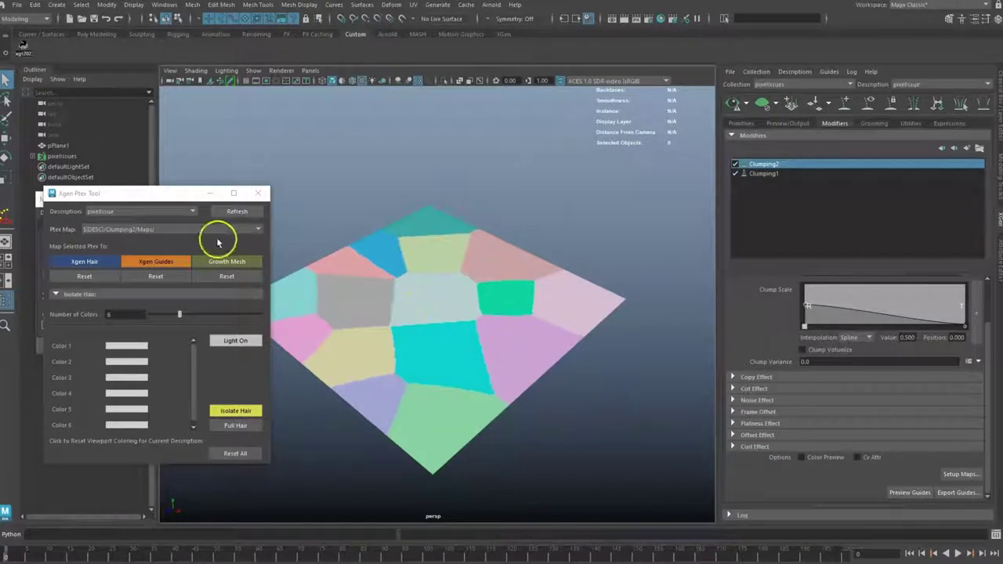
pyautogui.click(225, 261)
pyautogui.click(534, 233)
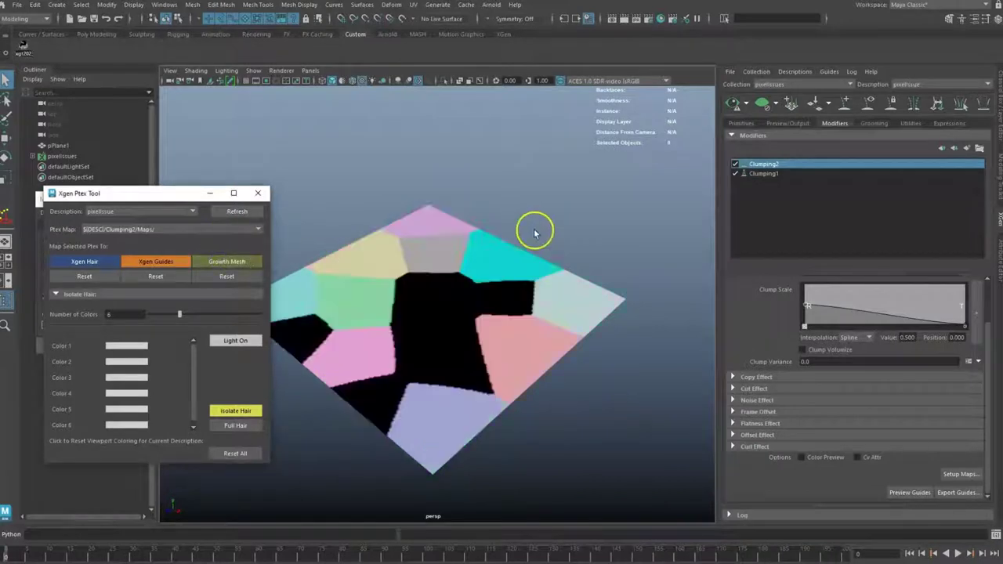
# Step: Open Clumping2's map setup with the guides shown and compare its clump points with the guides and map regions
pyautogui.click(959, 474)
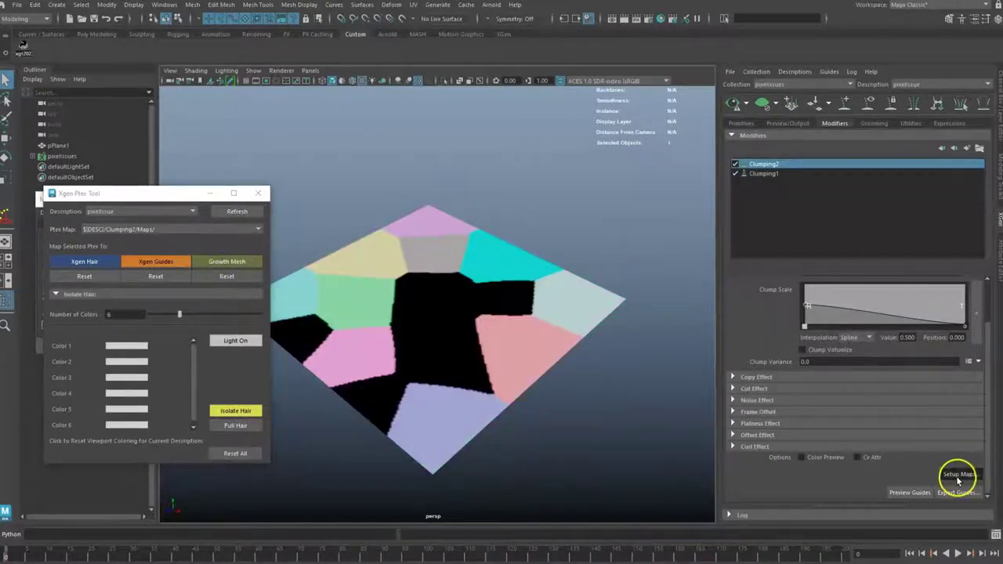
pyautogui.moveTo(544, 162); pyautogui.dragTo(712, 188)
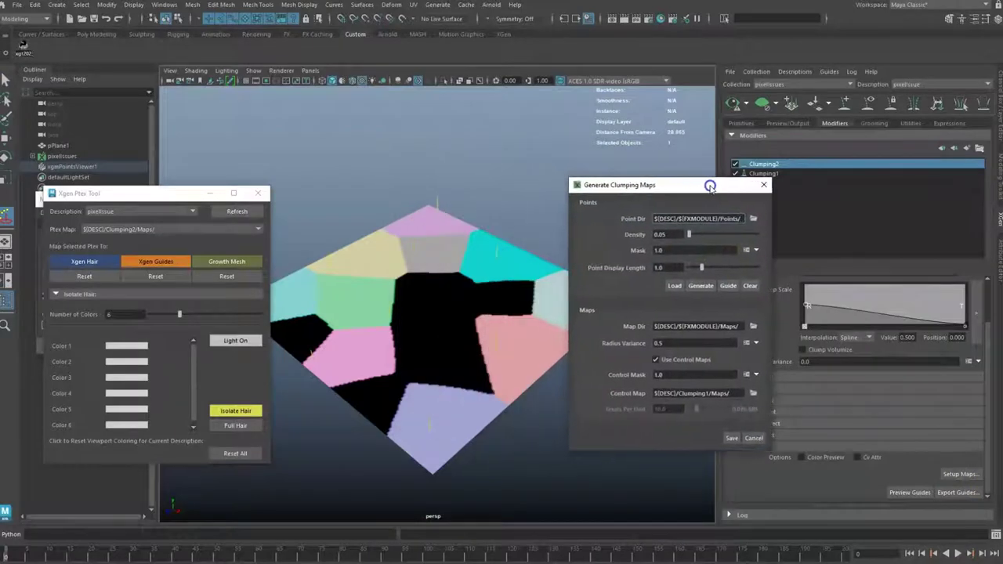
pyautogui.click(868, 105)
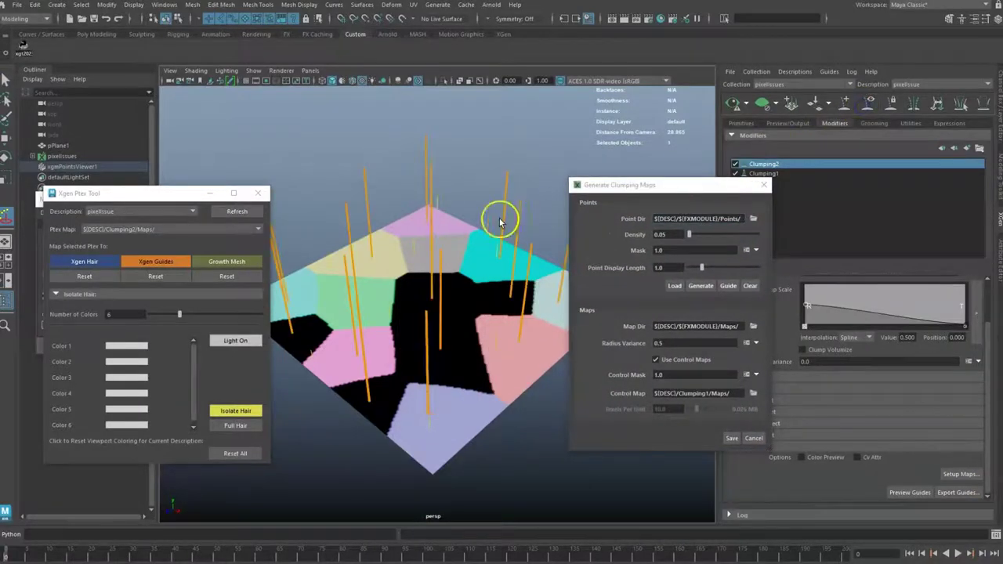
pyautogui.keyDown('alt'); pyautogui.moveTo(513, 192); pyautogui.dragTo(508, 189); pyautogui.keyUp('alt')
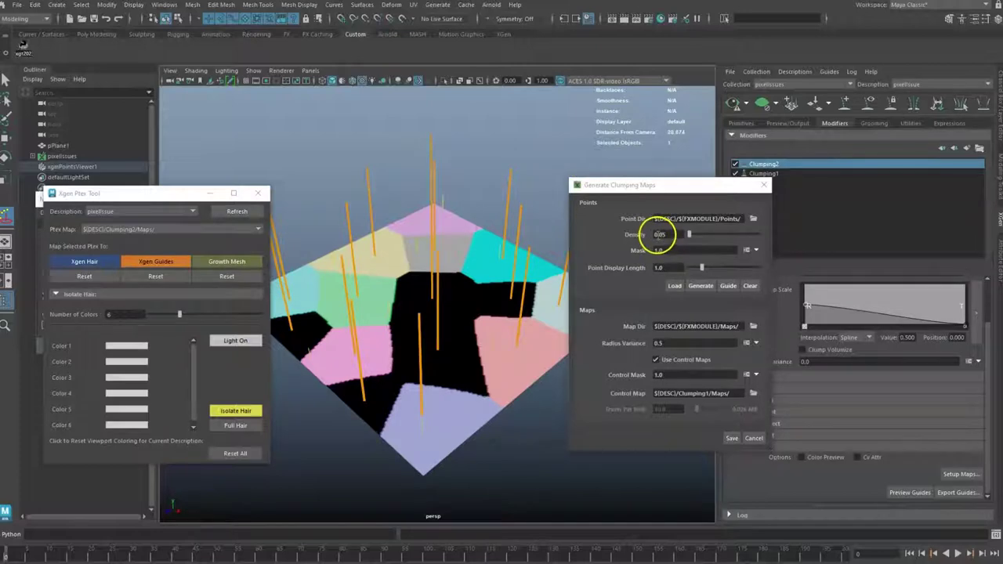
# Step: Set Clumping2's point density to 0.1, generate the points and save the maps
pyautogui.doubleClick(659, 234)
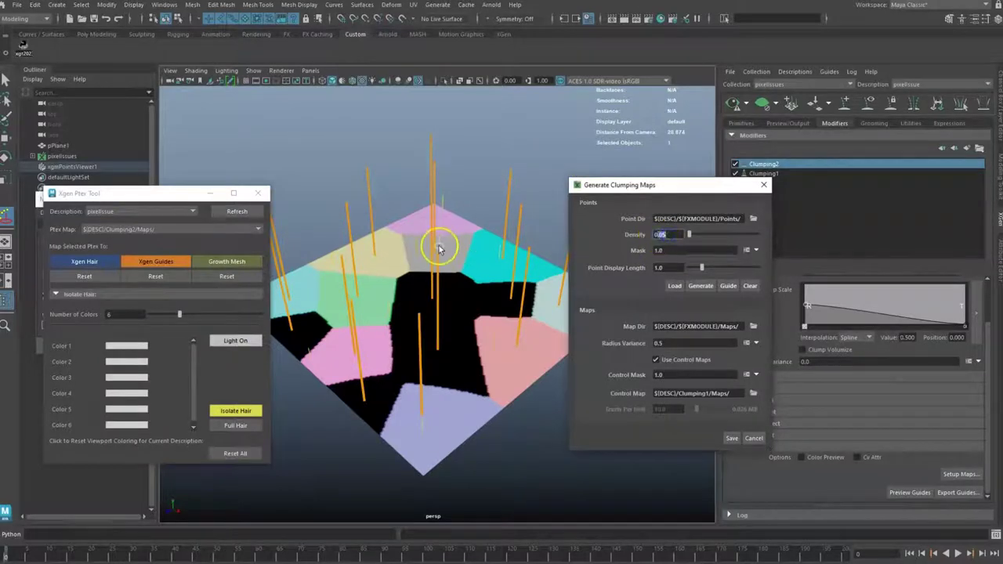
pyautogui.keyDown('alt'); pyautogui.moveTo(439, 249); pyautogui.dragTo(405, 222); pyautogui.keyUp('alt')
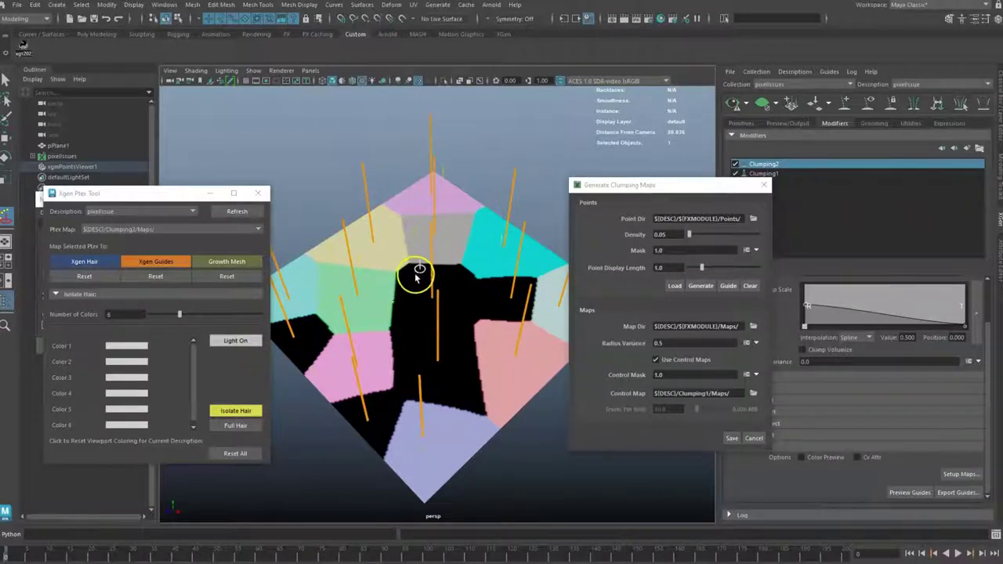
pyautogui.doubleClick(660, 233)
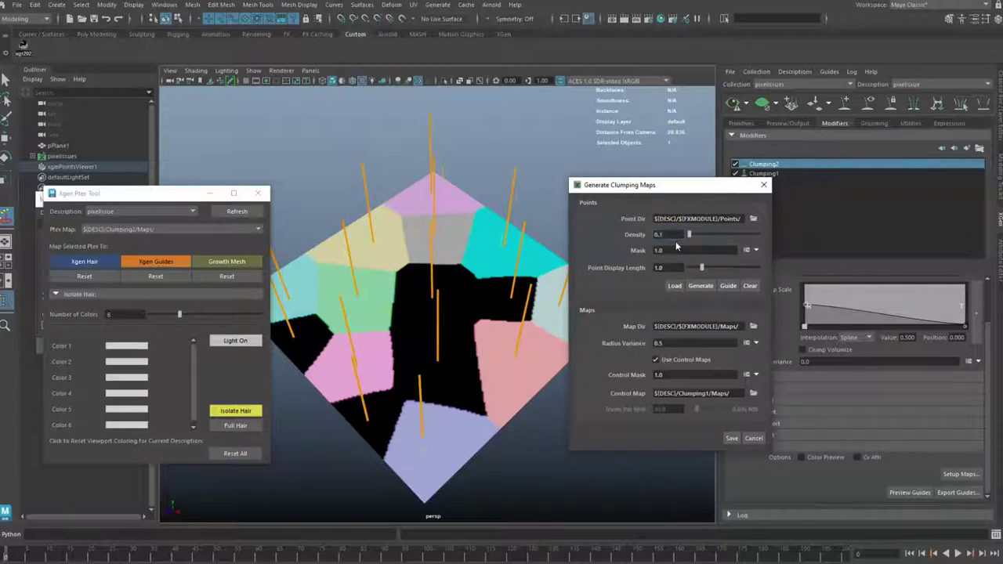
pyautogui.click(699, 284)
pyautogui.click(731, 438)
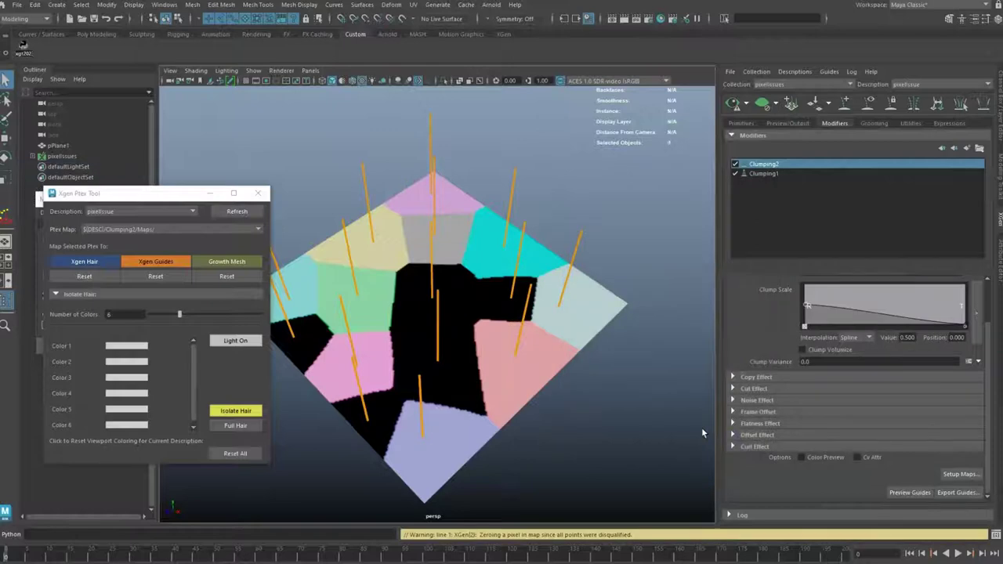
# Step: Reopen Clumping2's map setup, set the point density to 0.5, generate the points and save the maps
pyautogui.click(949, 475)
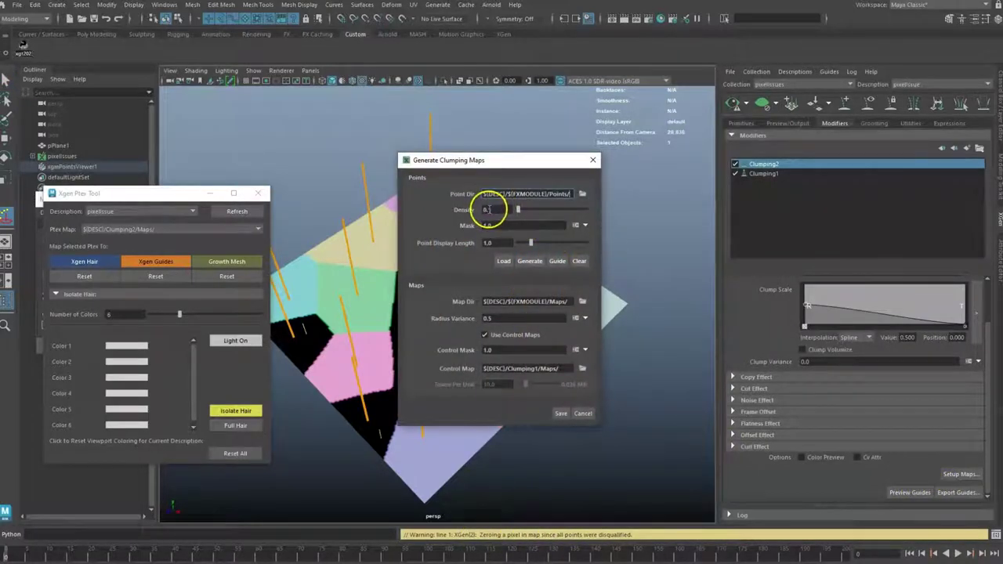
pyautogui.doubleClick(495, 210)
pyautogui.moveTo(517, 163); pyautogui.dragTo(652, 161)
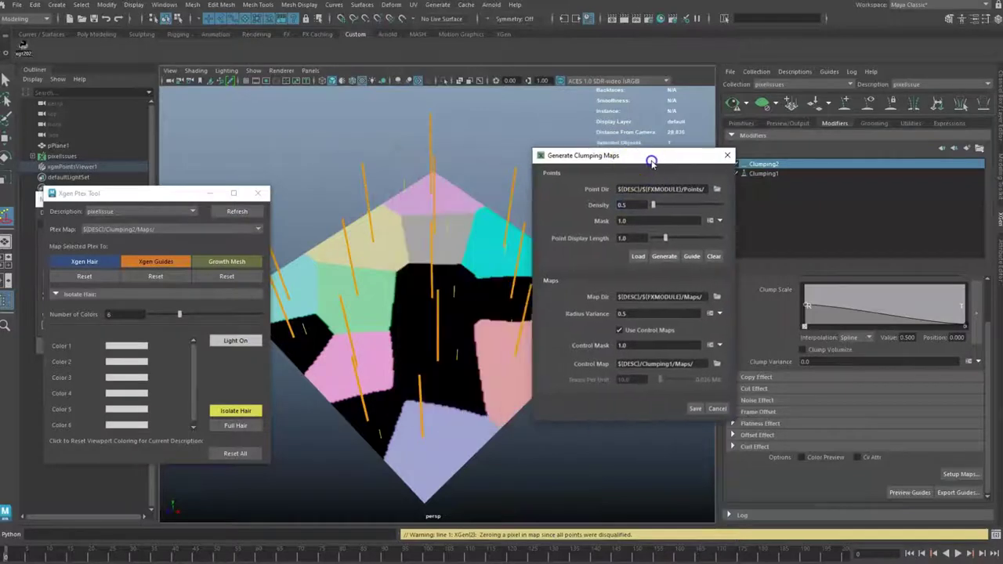
pyautogui.click(660, 259)
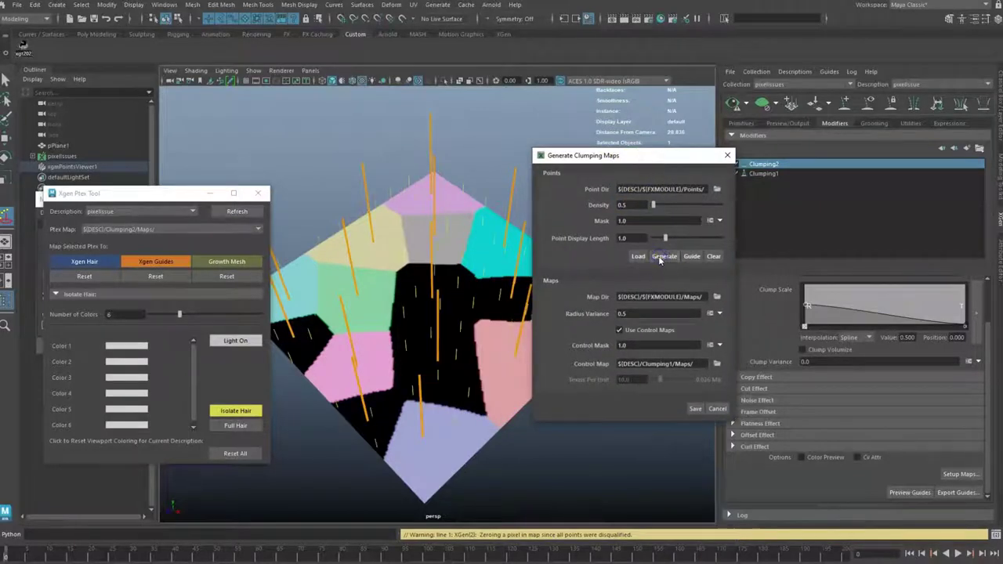
pyautogui.click(693, 409)
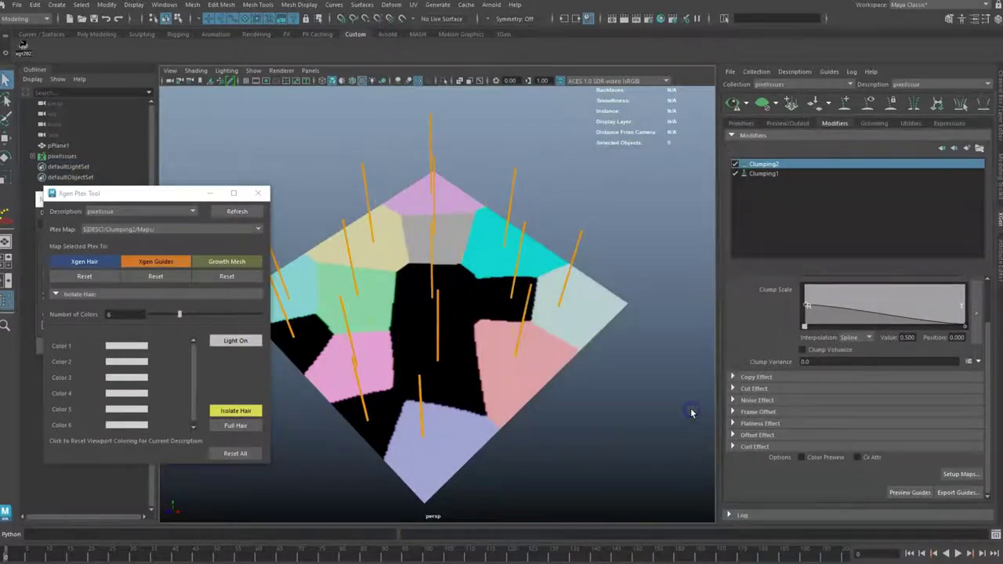
# Step: Refresh and clear the hair preview, map the denser Clumping2 Ptex map onto the growth mesh and examine its regions
pyautogui.click(730, 108)
pyautogui.click(762, 105)
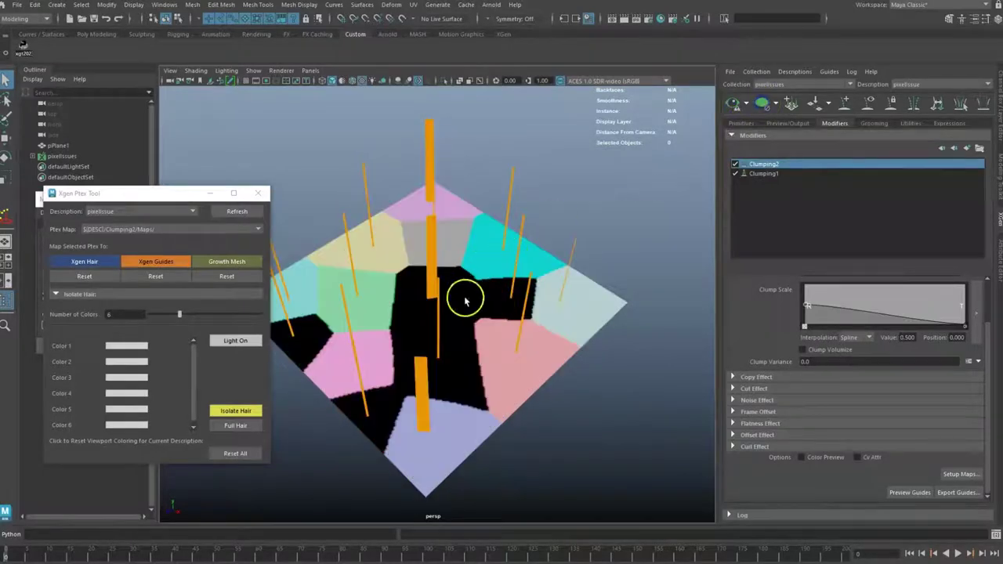
pyautogui.click(243, 263)
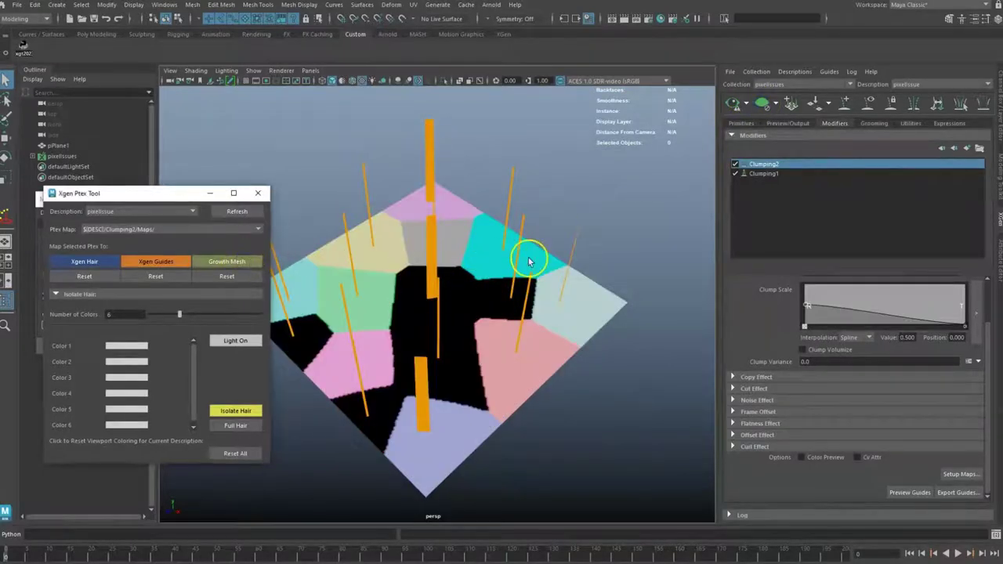
pyautogui.keyDown('alt'); pyautogui.moveTo(538, 257); pyautogui.dragTo(542, 250); pyautogui.keyUp('alt')
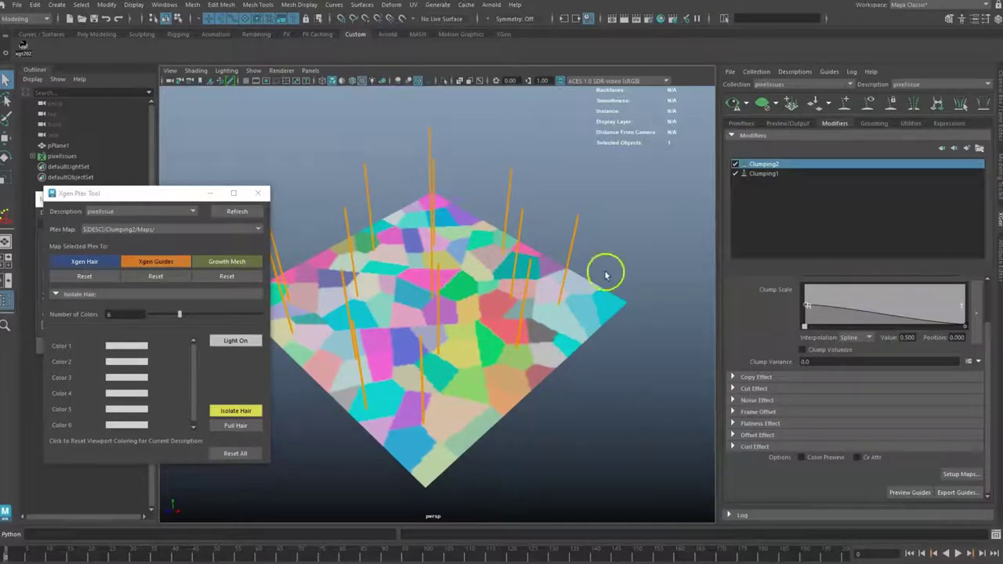
# Step: Save the maps again from Clumping2's map setup and update the hair preview to inspect the clumps on the plane
pyautogui.click(957, 475)
pyautogui.moveTo(480, 161); pyautogui.dragTo(748, 162)
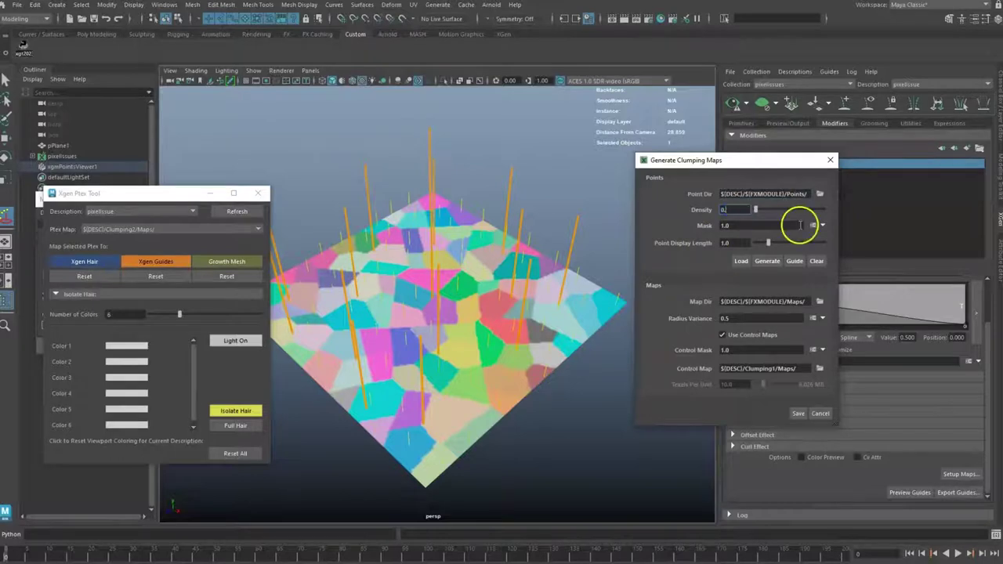
pyautogui.click(801, 413)
pyautogui.click(732, 105)
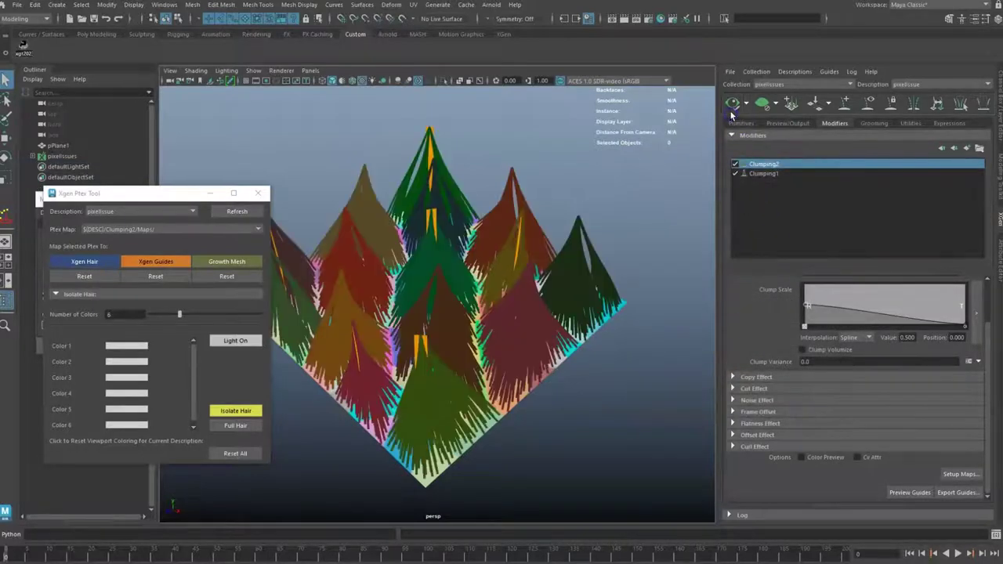
pyautogui.keyDown('alt'); pyautogui.moveTo(593, 287); pyautogui.dragTo(595, 284); pyautogui.keyUp('alt')
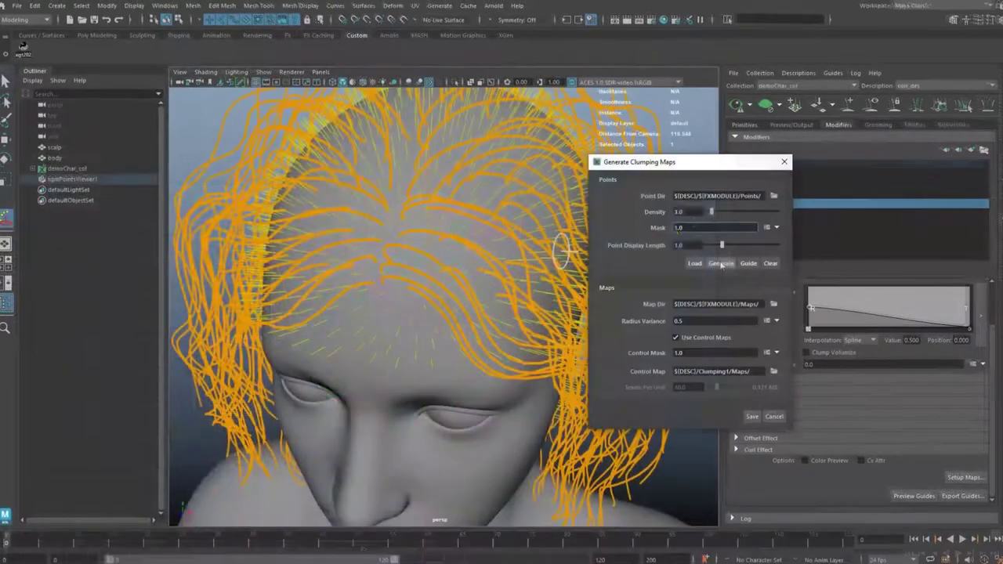
# Step: Open the map setups of the character's clumping modifiers in turn and compare their point densities on the scalp
pyautogui.click(773, 414)
pyautogui.click(966, 476)
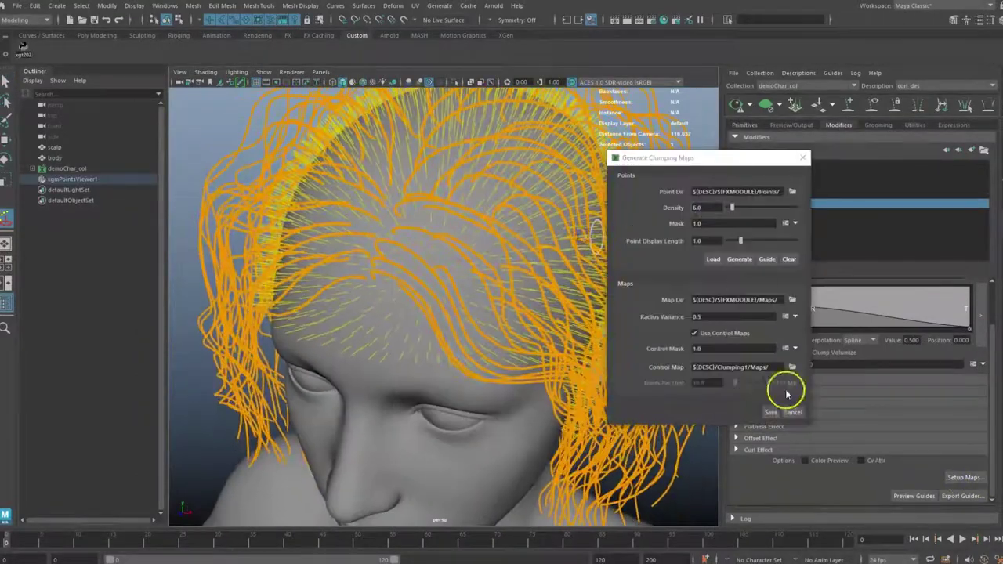
pyautogui.click(793, 412)
pyautogui.click(959, 479)
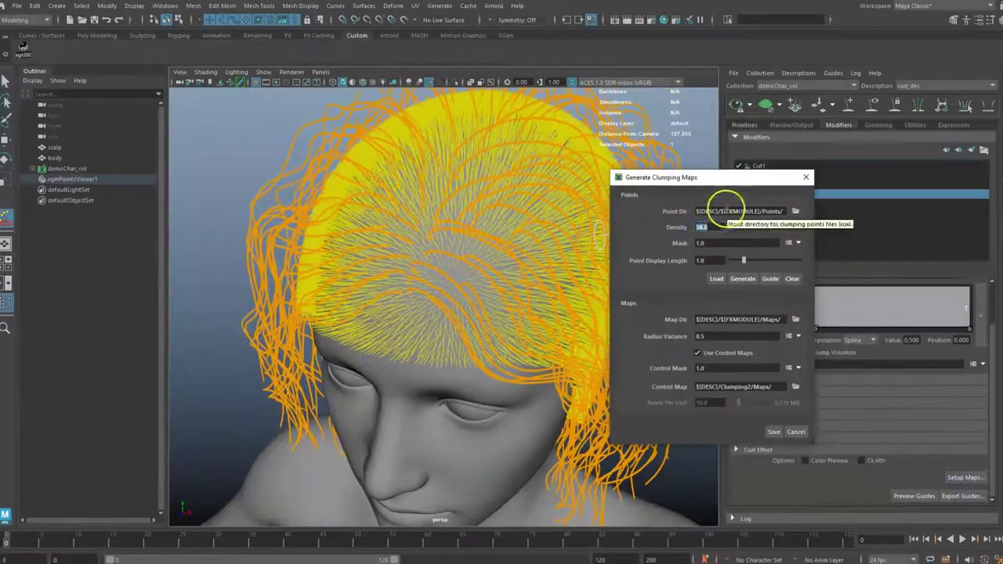
# Step: Map the character's Clumping3 Ptex map onto the growth mesh and examine its regions for zeroed pixels
pyautogui.click(184, 314)
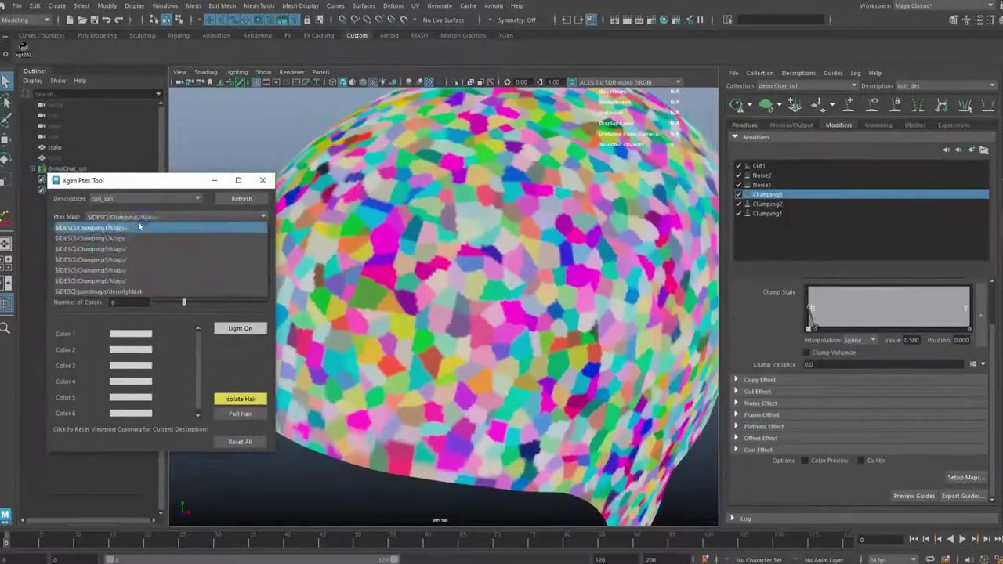
pyautogui.click(226, 241)
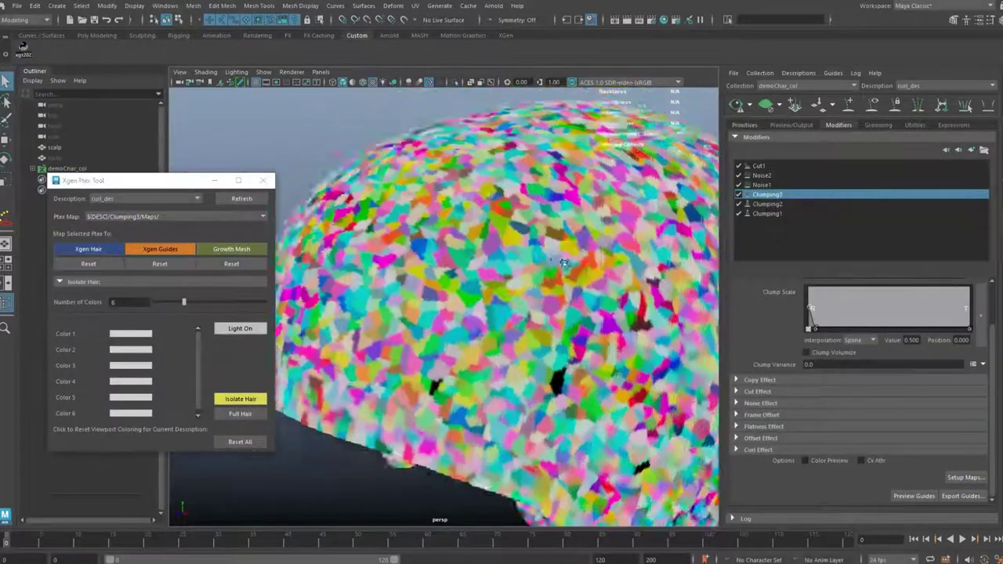
pyautogui.keyDown('alt'); pyautogui.moveTo(522, 291); pyautogui.dragTo(492, 309); pyautogui.keyUp('alt')
# Step: Open Clumping3's map setup, compare the points with the black regions, generate points at density 25 and save the maps
pyautogui.click(972, 475)
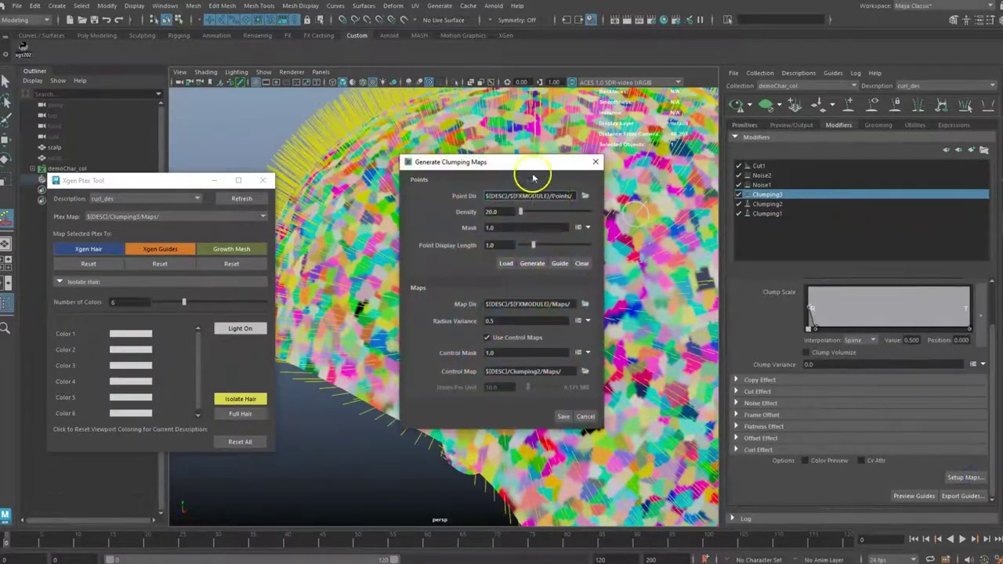
pyautogui.moveTo(531, 164); pyautogui.dragTo(774, 191)
pyautogui.keyDown('alt'); pyautogui.moveTo(494, 317); pyautogui.dragTo(596, 303, button='right'); pyautogui.keyUp('alt')
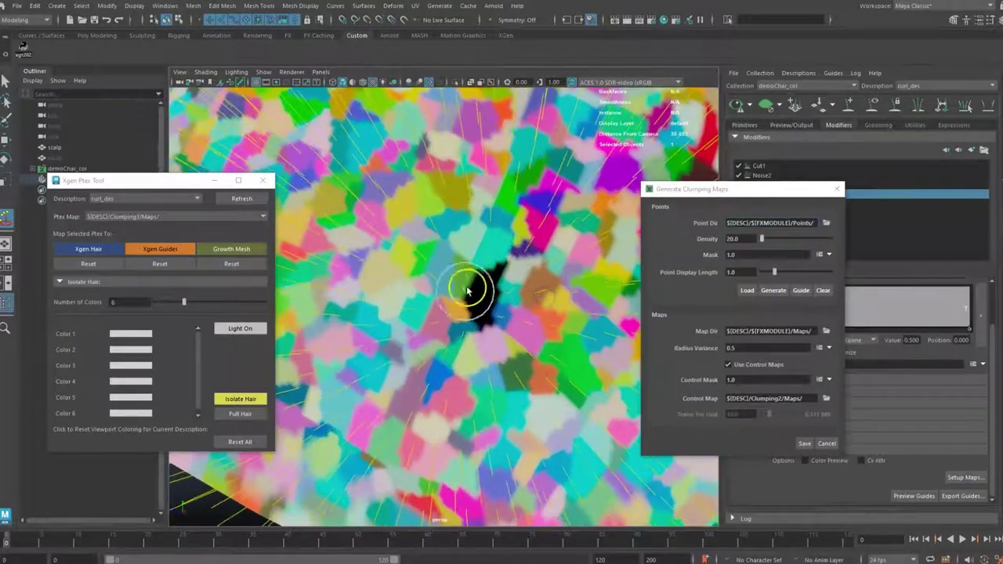
pyautogui.keyDown('alt'); pyautogui.moveTo(492, 296); pyautogui.dragTo(627, 262); pyautogui.keyUp('alt')
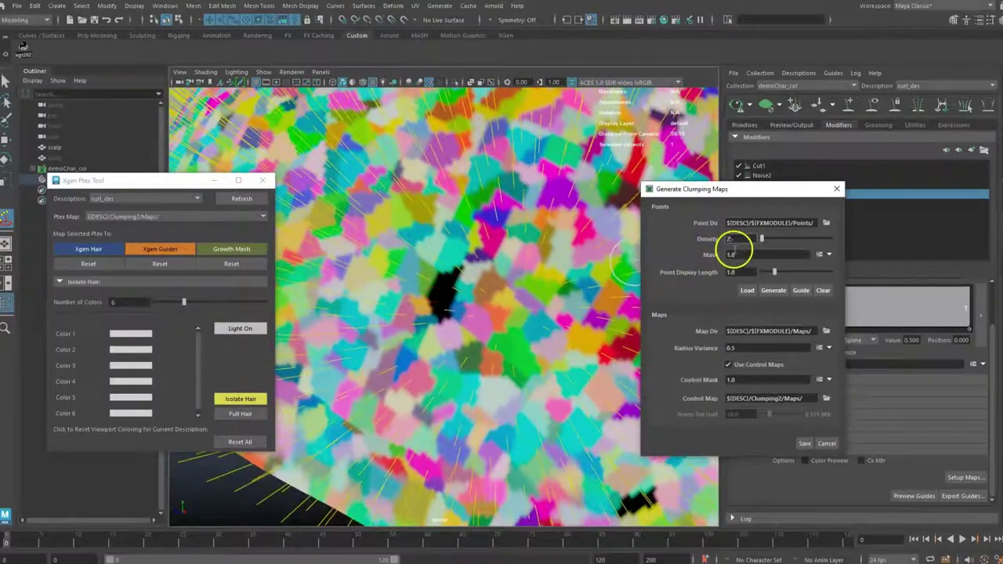
pyautogui.click(772, 289)
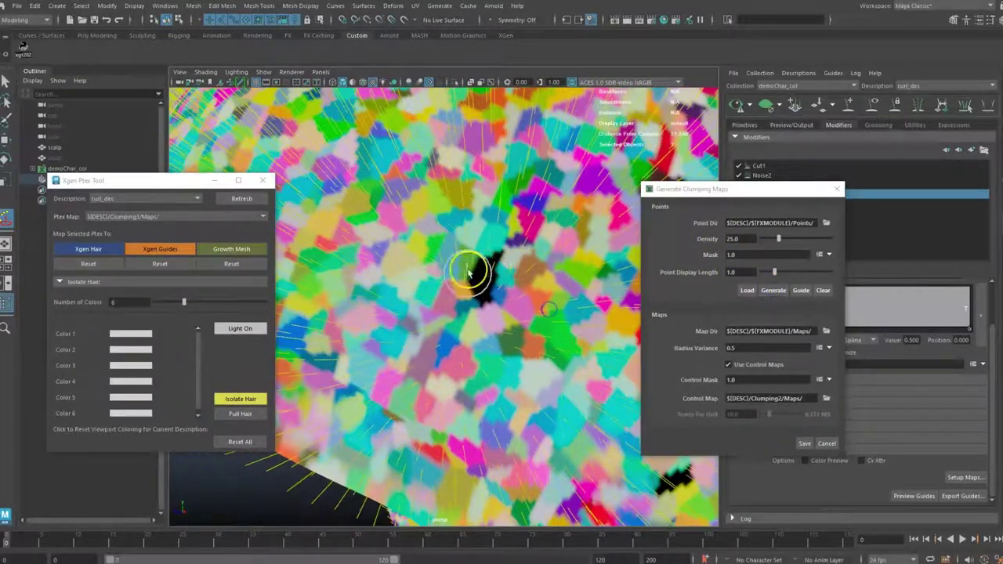
pyautogui.keyDown('alt'); pyautogui.moveTo(460, 269); pyautogui.dragTo(433, 312); pyautogui.keyUp('alt')
pyautogui.click(804, 442)
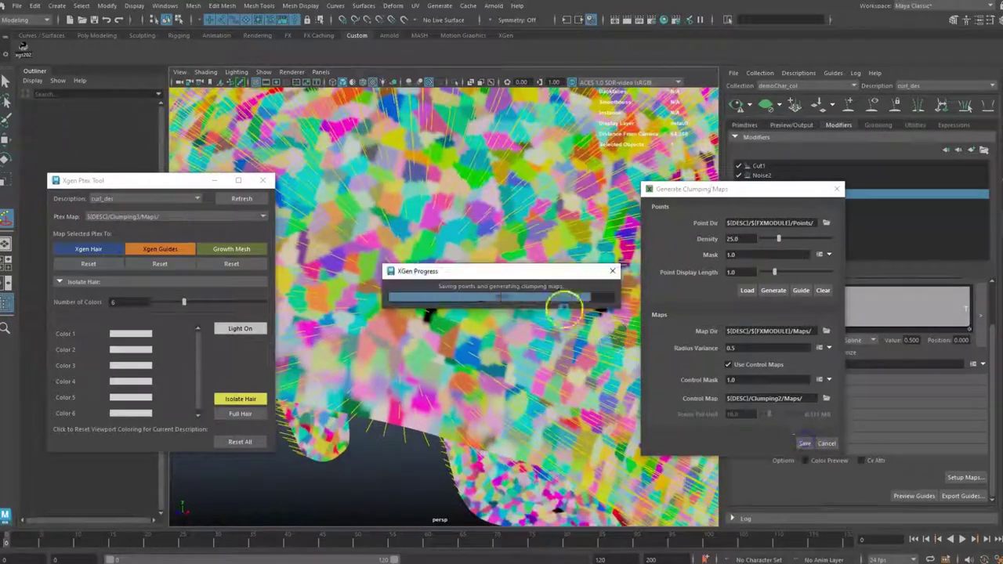
# Step: Reopen Clumping3's map setup to show its points and examine the black regions on the scalp up close
pyautogui.keyDown('alt'); pyautogui.moveTo(462, 275); pyautogui.dragTo(529, 272); pyautogui.keyUp('alt')
pyautogui.click(949, 474)
pyautogui.scroll(5, 546, 311)
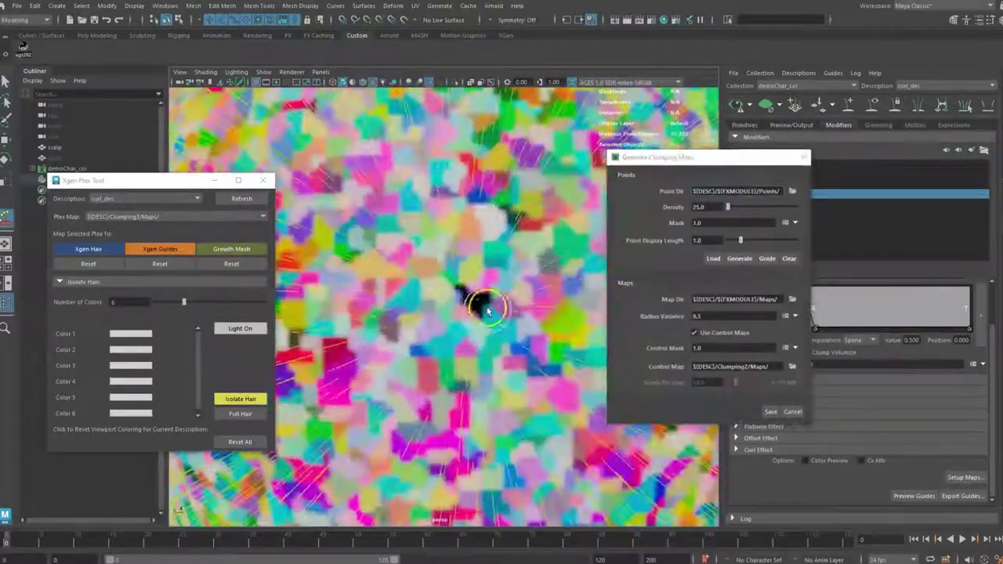
pyautogui.keyDown('alt'); pyautogui.moveTo(486, 307); pyautogui.dragTo(475, 327, button='middle'); pyautogui.keyUp('alt')
pyautogui.keyDown('alt'); pyautogui.moveTo(475, 328); pyautogui.dragTo(478, 285); pyautogui.keyUp('alt')
pyautogui.keyDown('alt'); pyautogui.moveTo(478, 285); pyautogui.dragTo(497, 264, button='right'); pyautogui.keyUp('alt')
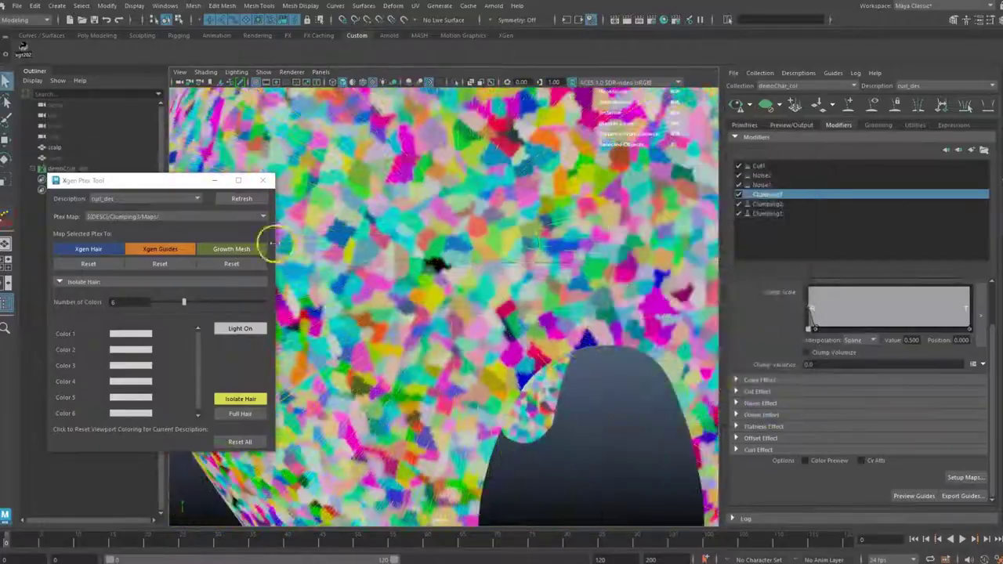
# Step: Examine the crown and back of the scalp with Clumping3's points displayed to check for black regions in its map
pyautogui.keyDown('alt'); pyautogui.moveTo(269, 242); pyautogui.dragTo(512, 274); pyautogui.keyUp('alt')
pyautogui.keyDown('alt'); pyautogui.moveTo(512, 275); pyautogui.dragTo(384, 258, button='right'); pyautogui.keyUp('alt')
pyautogui.click(961, 475)
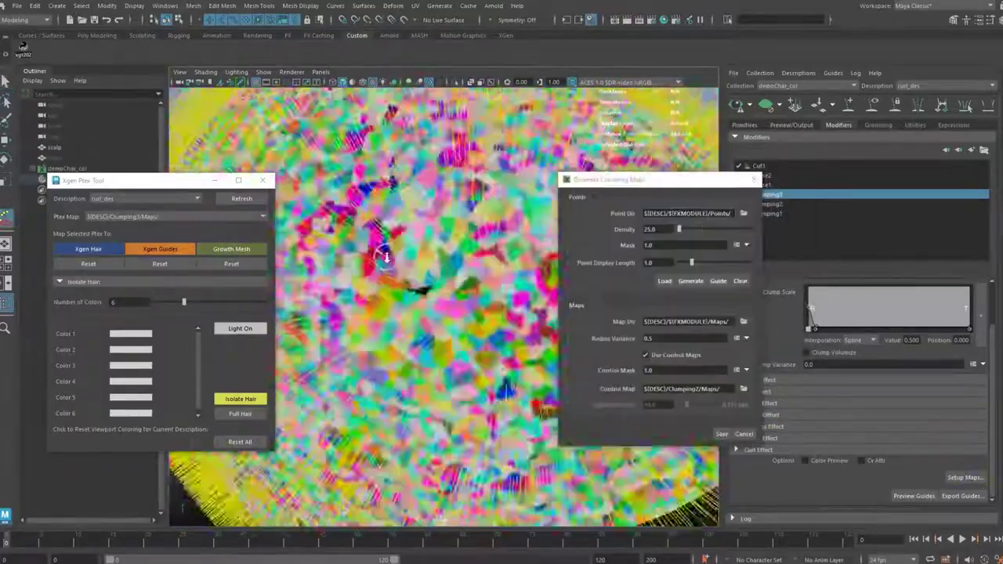
pyautogui.keyDown('alt'); pyautogui.moveTo(384, 257); pyautogui.dragTo(437, 318); pyautogui.keyUp('alt')
pyautogui.scroll(-4, 437, 318)
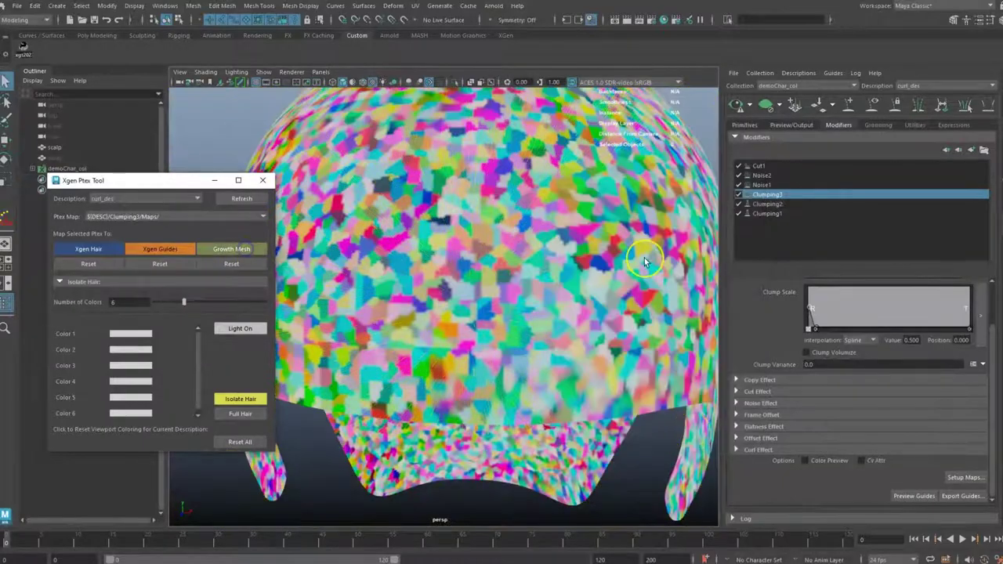
# Step: Set Clumping3's point density to 38 in its map setup, generate the points and save the maps
pyautogui.keyDown('alt'); pyautogui.moveTo(644, 261); pyautogui.dragTo(603, 251); pyautogui.keyUp('alt')
pyautogui.click(965, 477)
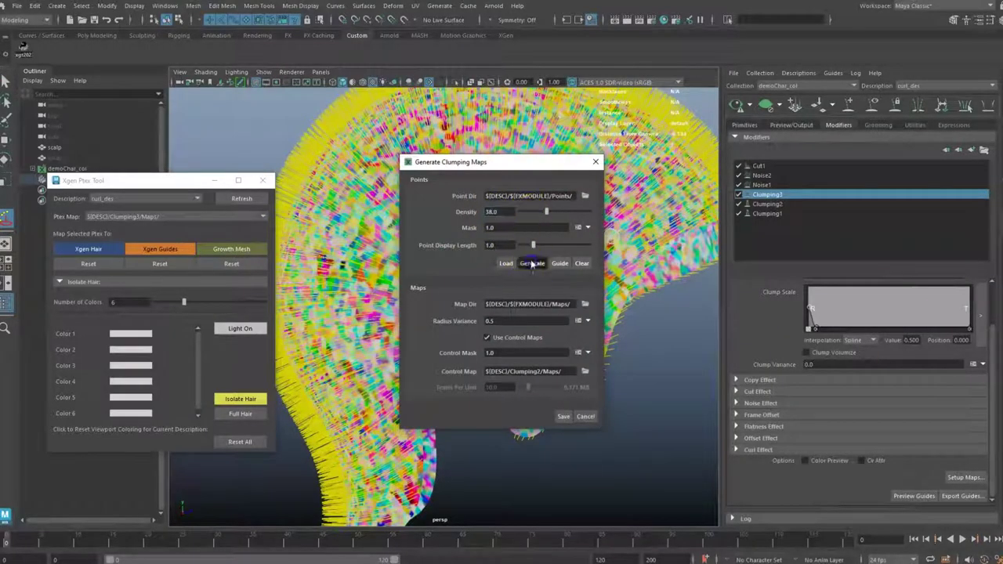
pyautogui.click(563, 416)
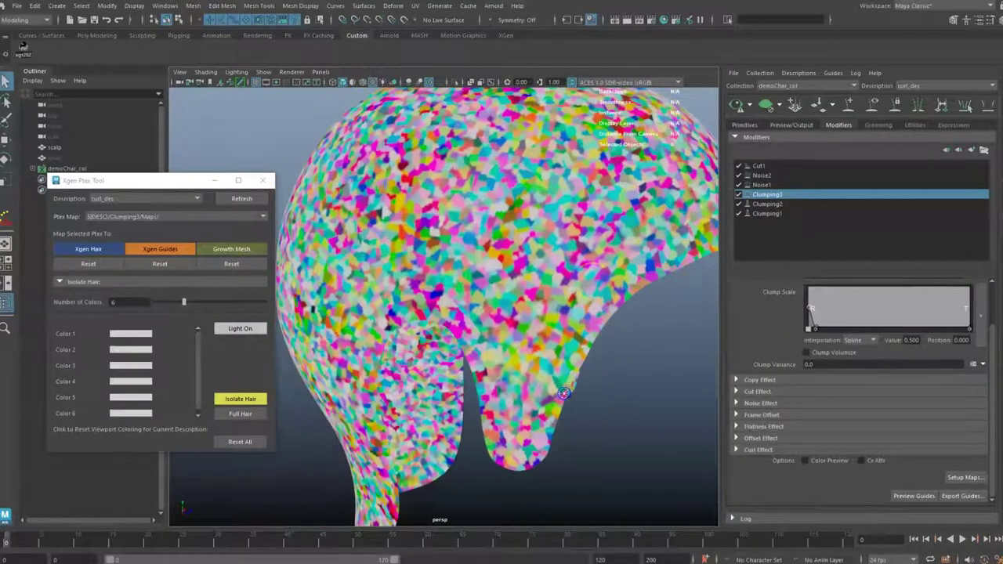
# Step: Save the maps again from Clumping3's map setup and inspect the character's color-coded hair clumps in the preview
pyautogui.click(965, 477)
pyautogui.click(563, 416)
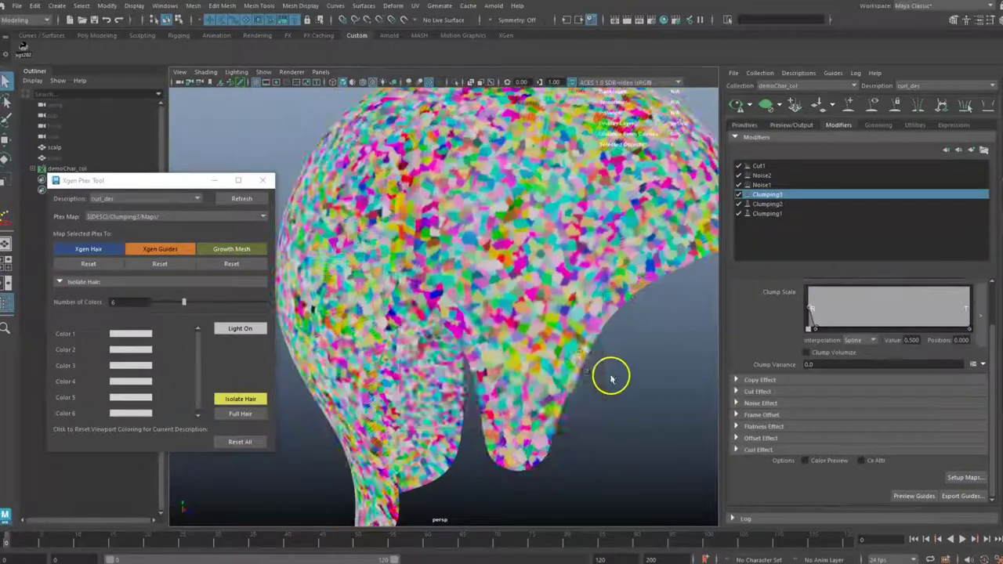
pyautogui.keyDown('alt'); pyautogui.moveTo(562, 234); pyautogui.dragTo(415, 233); pyautogui.keyUp('alt')
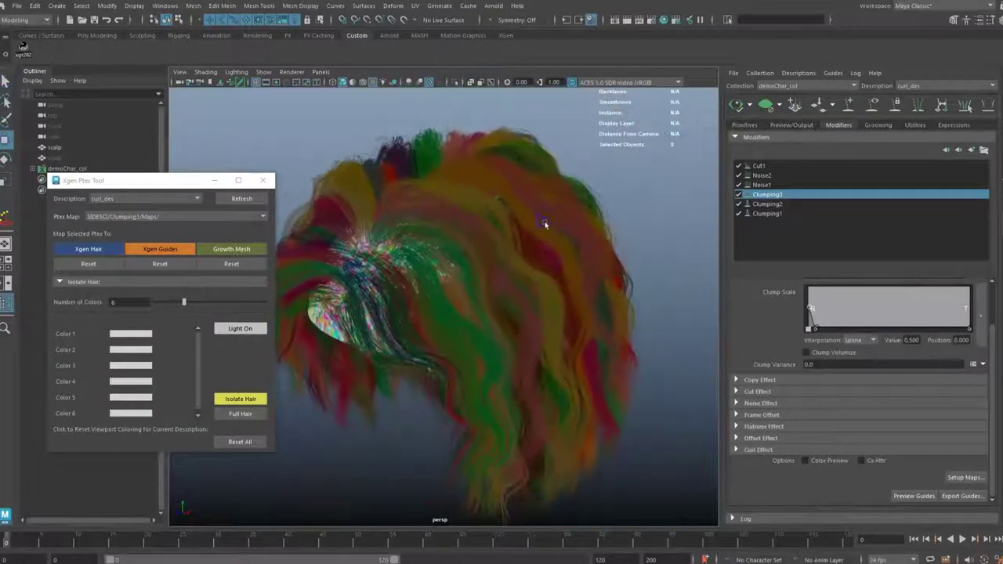
pyautogui.press('5')
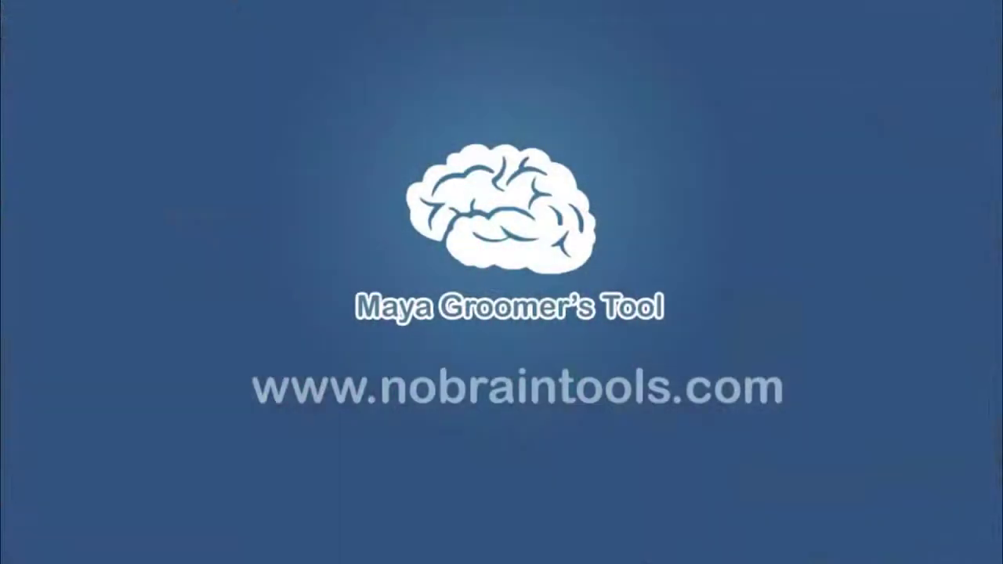